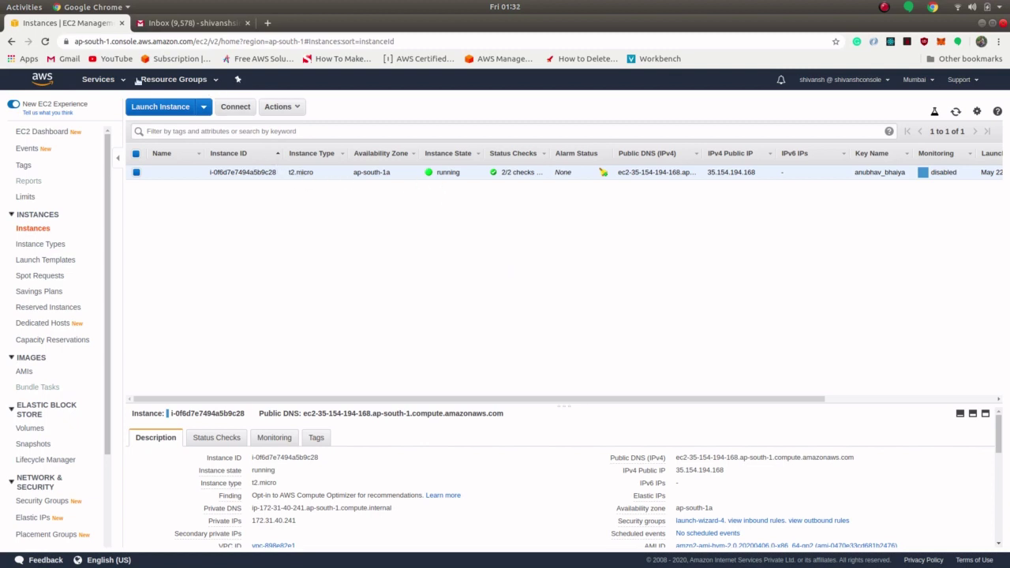
Step: In the SNS console, start a new topic named cpu-overutilization
click(94, 81)
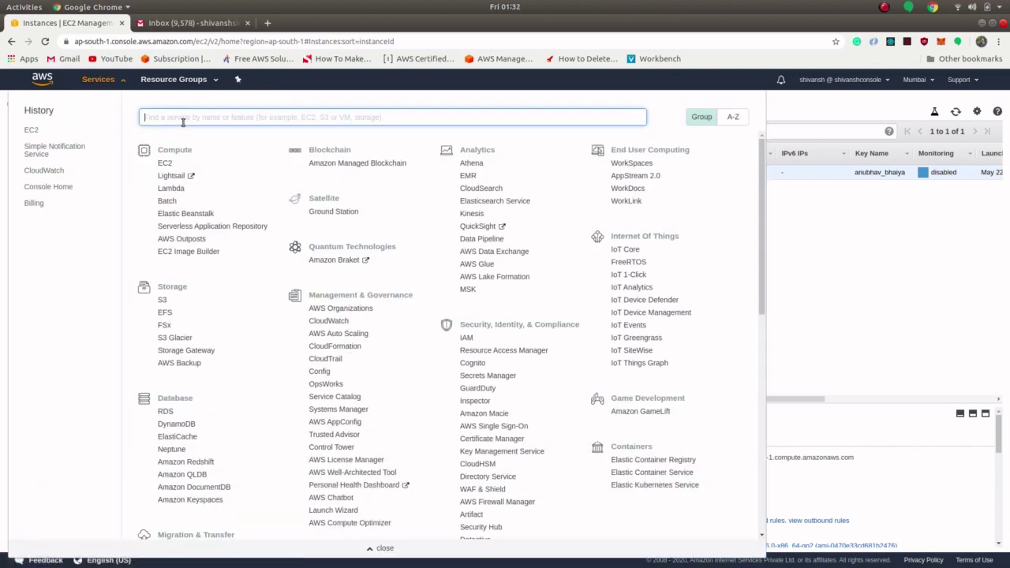
text(sns)
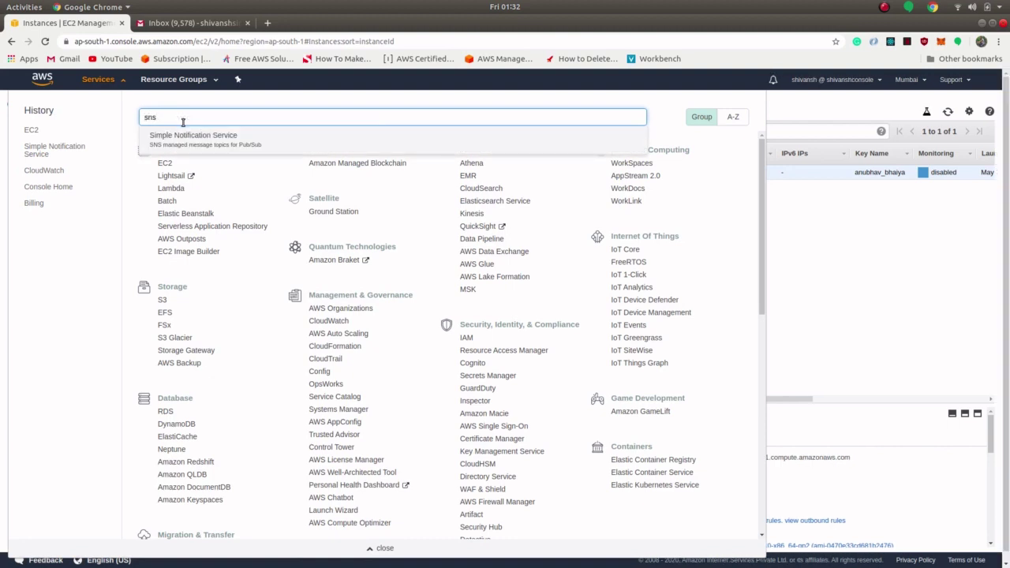
click(185, 137)
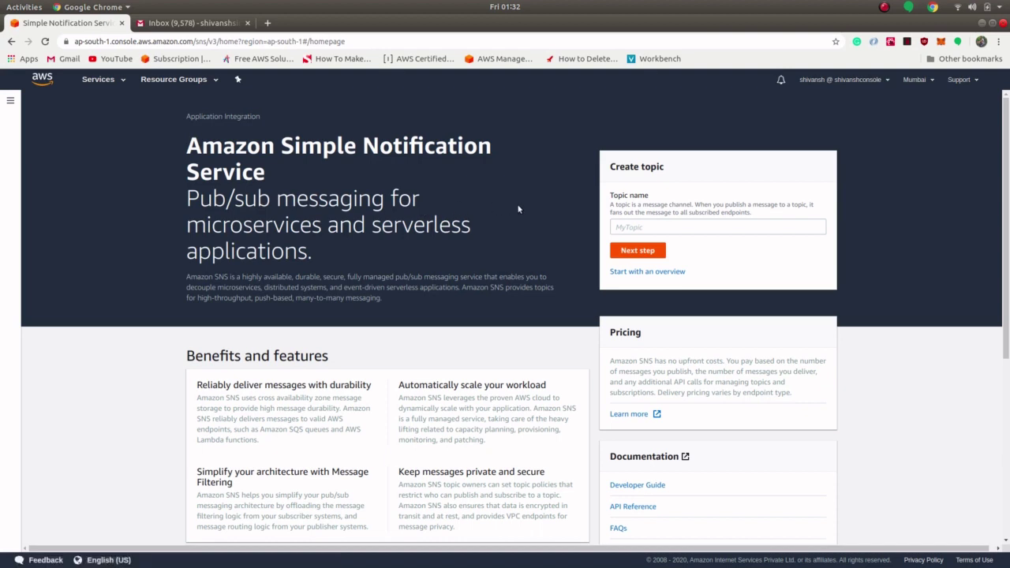
click(633, 226)
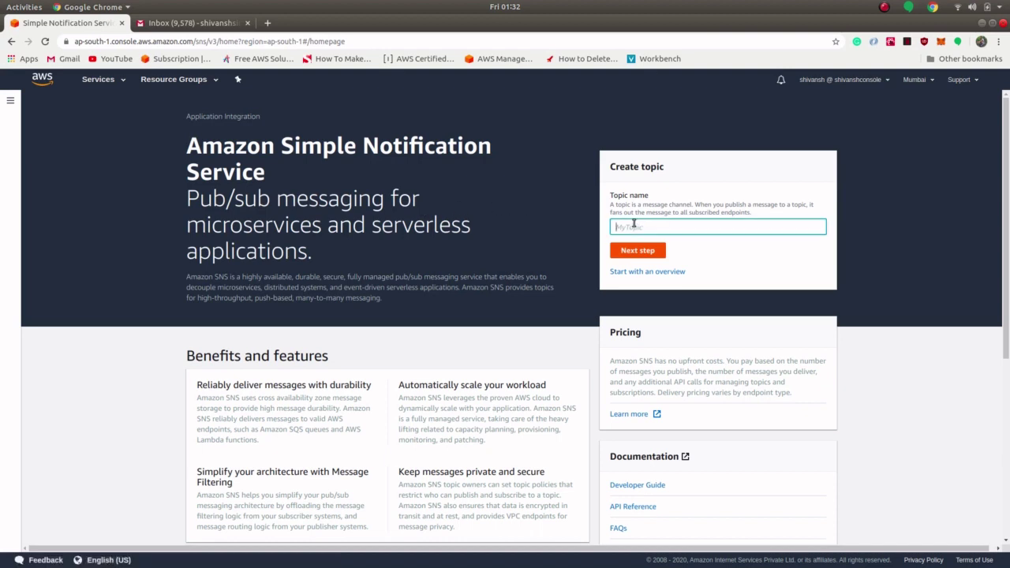
text(cpu-overutilization)
click(636, 251)
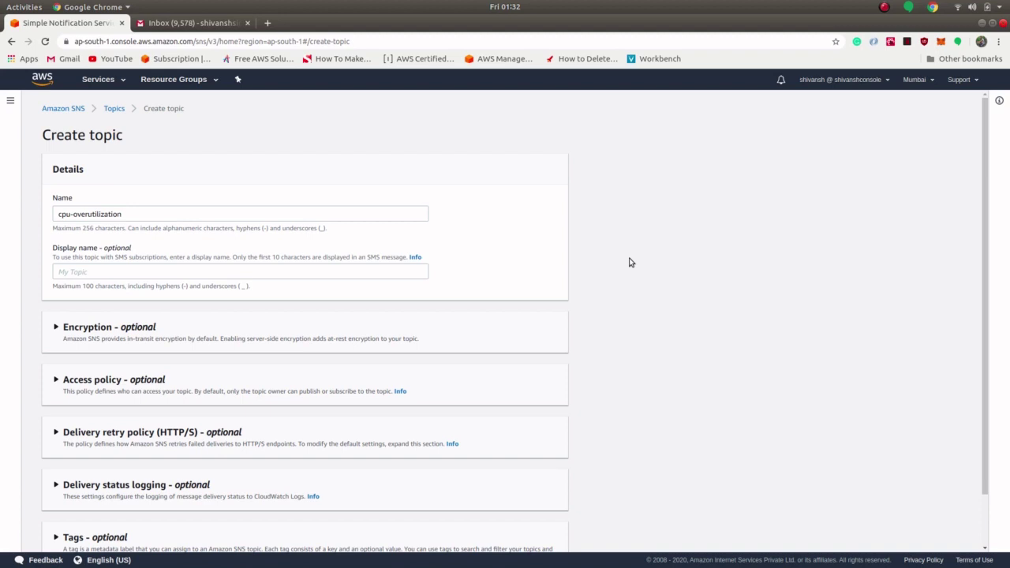
Step: Set the topic's access policy so everyone can subscribe, then create the topic
scroll(408, 358, down, 2)
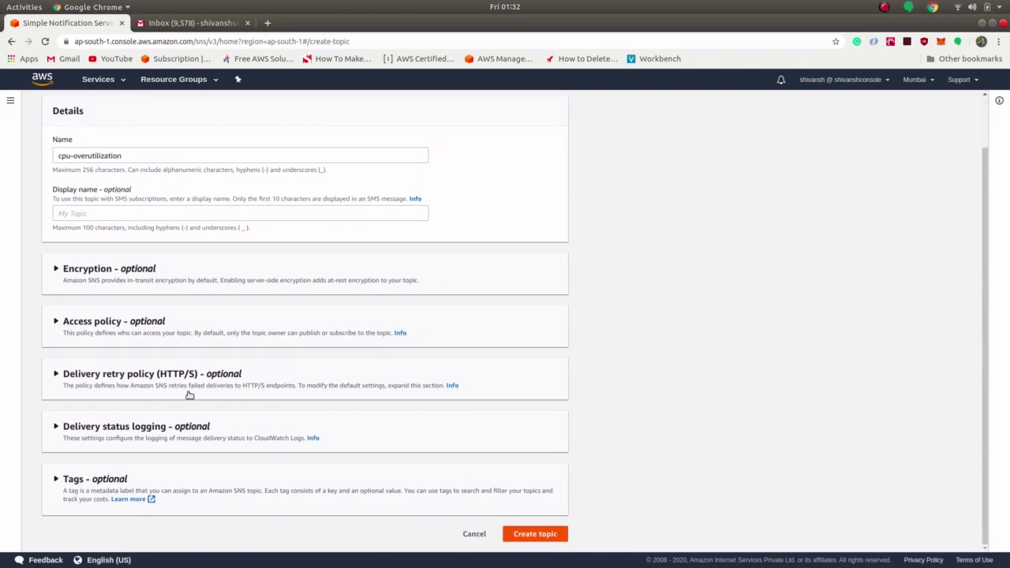
click(105, 321)
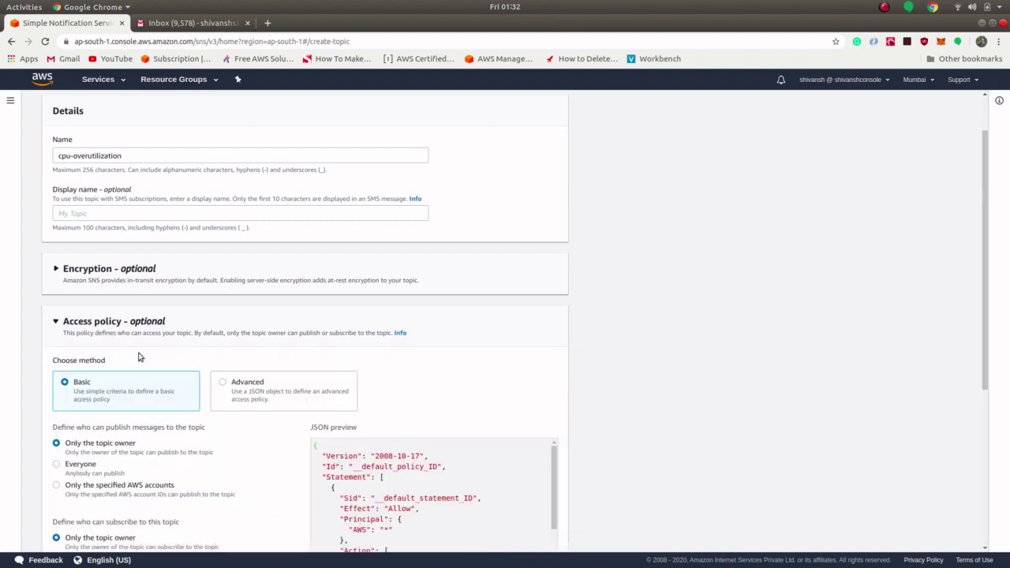
scroll(138, 354, down, 2)
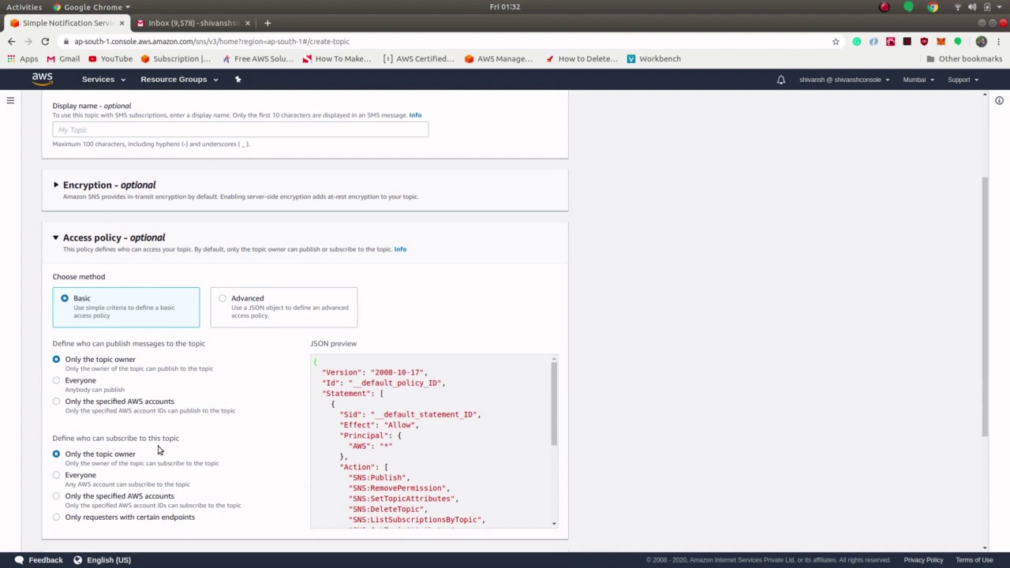
click(80, 475)
scroll(325, 417, down, 5)
click(533, 539)
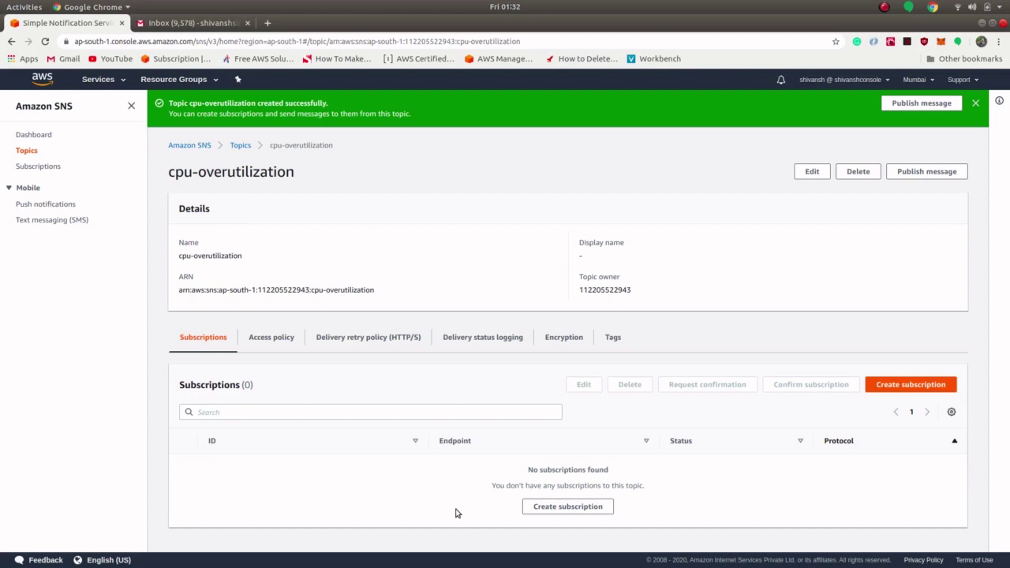
Step: Subscribe the recipient's e-mail address to cpu-overutilization using the Email protocol
click(541, 506)
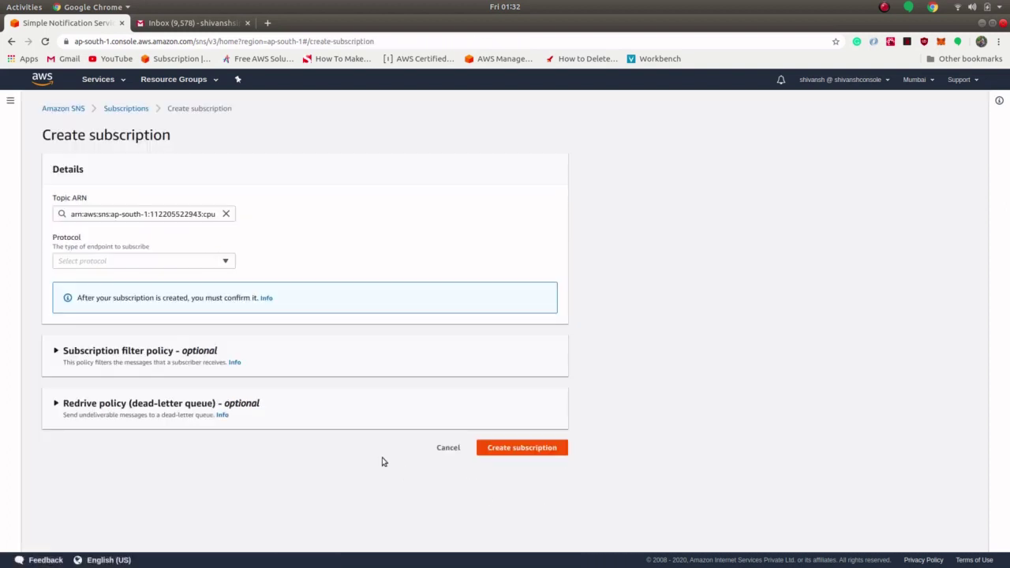
click(157, 262)
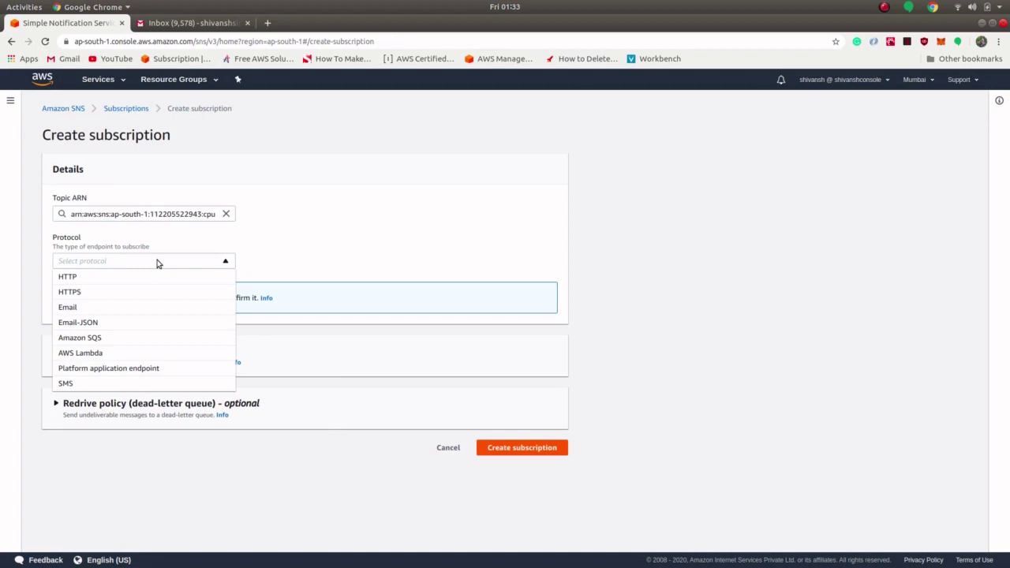
click(99, 307)
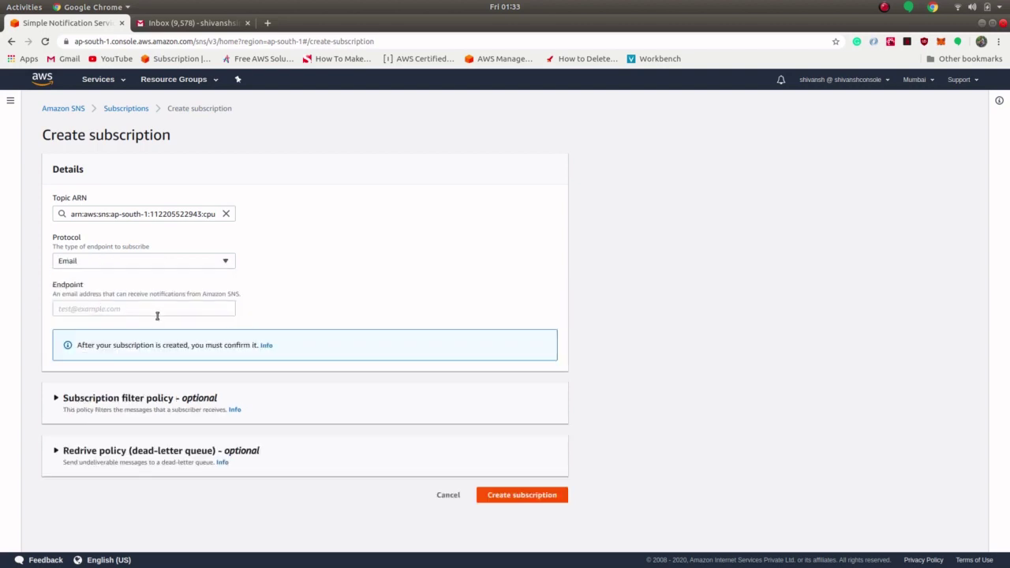
click(108, 307)
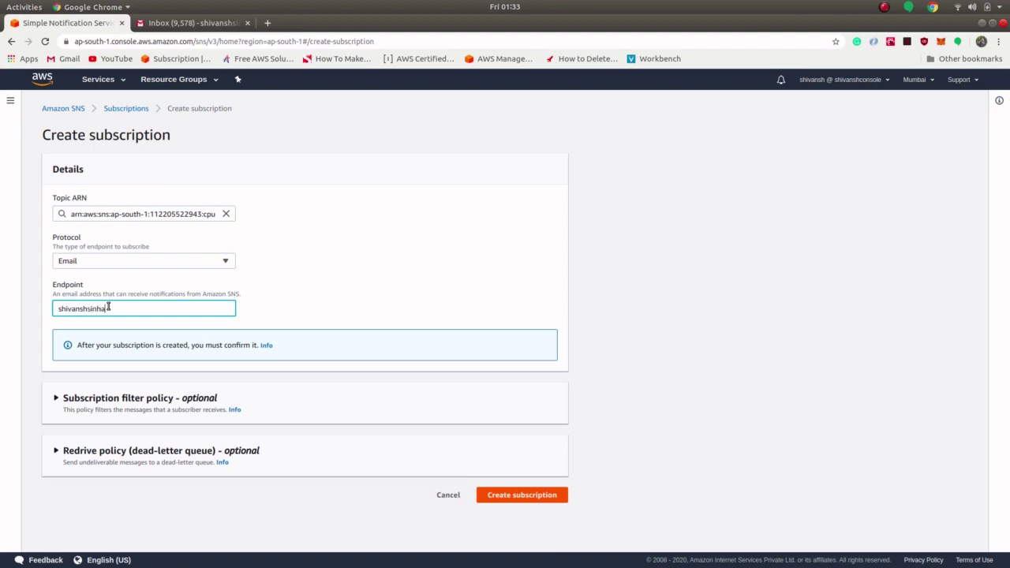
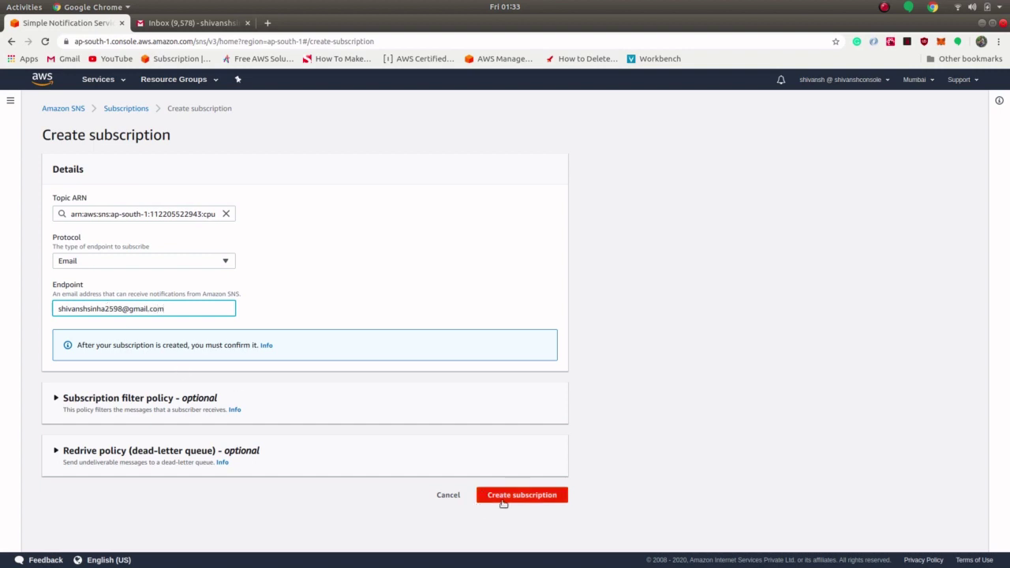
click(508, 499)
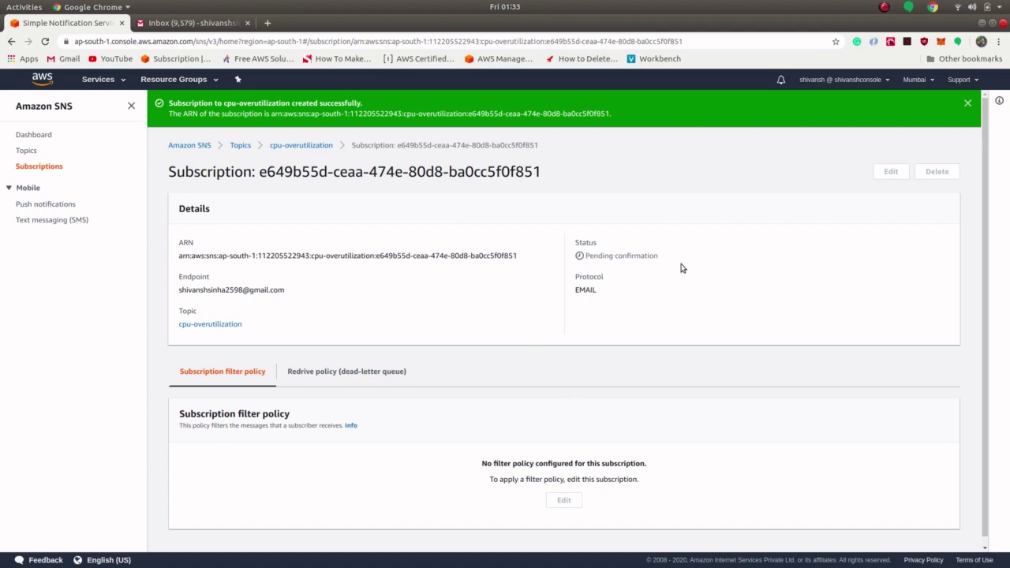
Step: Confirm the subscription from the AWS Notification email in Gmail, then return to the SNS tab
click(218, 25)
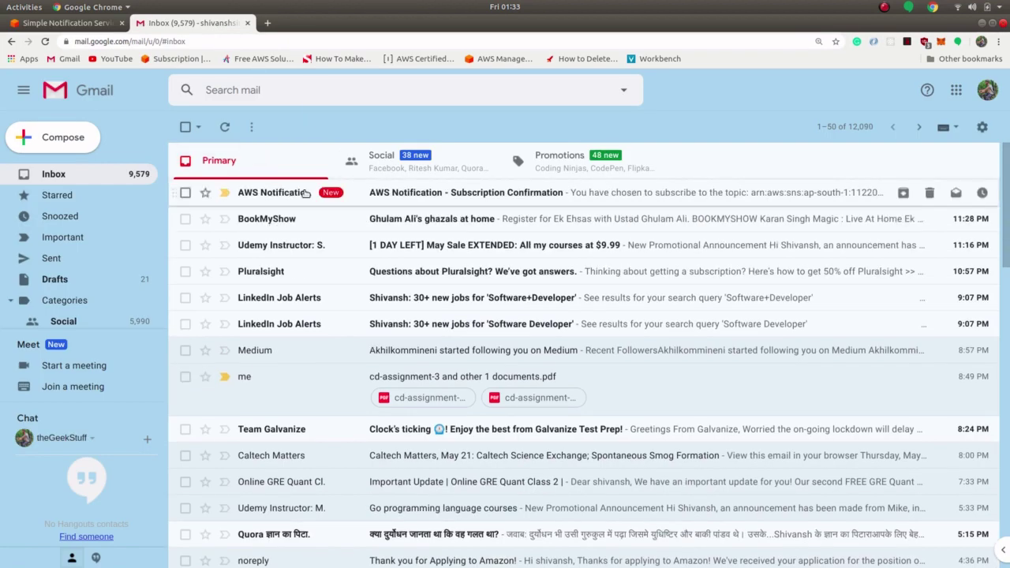
click(281, 194)
mouse_move(279, 197)
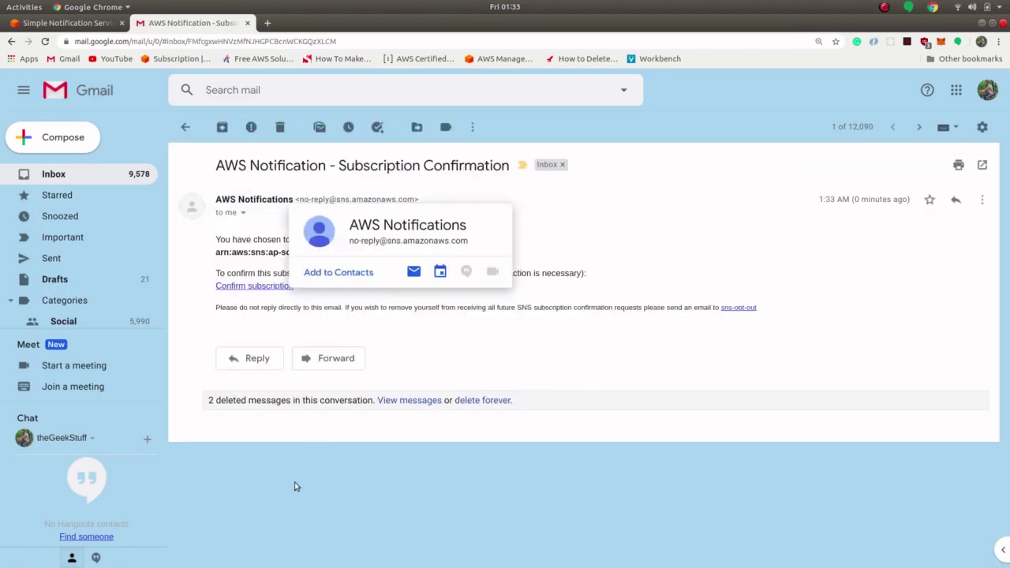
click(272, 287)
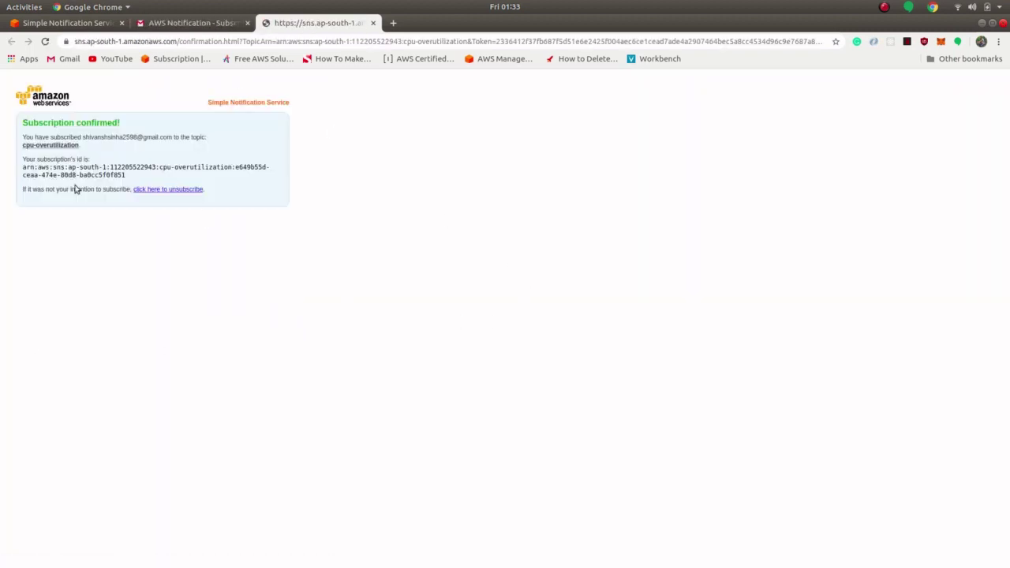
click(83, 27)
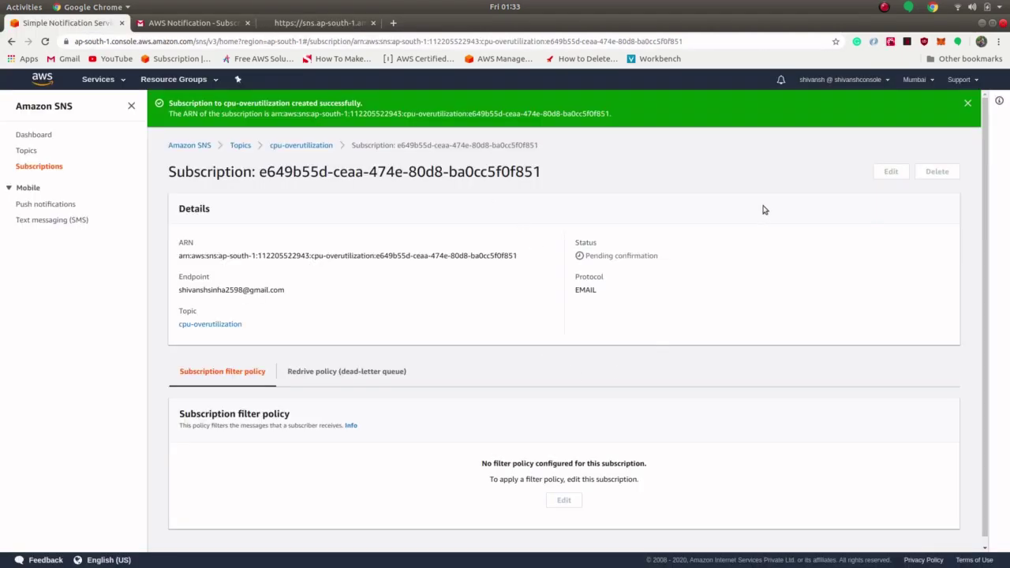
Step: Refresh SNS and open the cpu-overutilization topic to see its confirmed email subscription
key(F5)
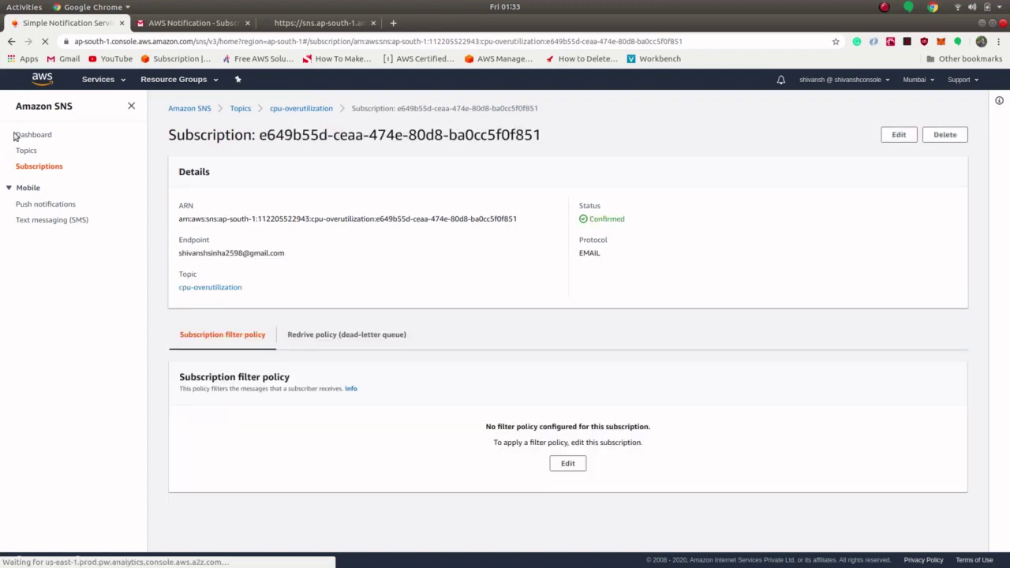
click(26, 150)
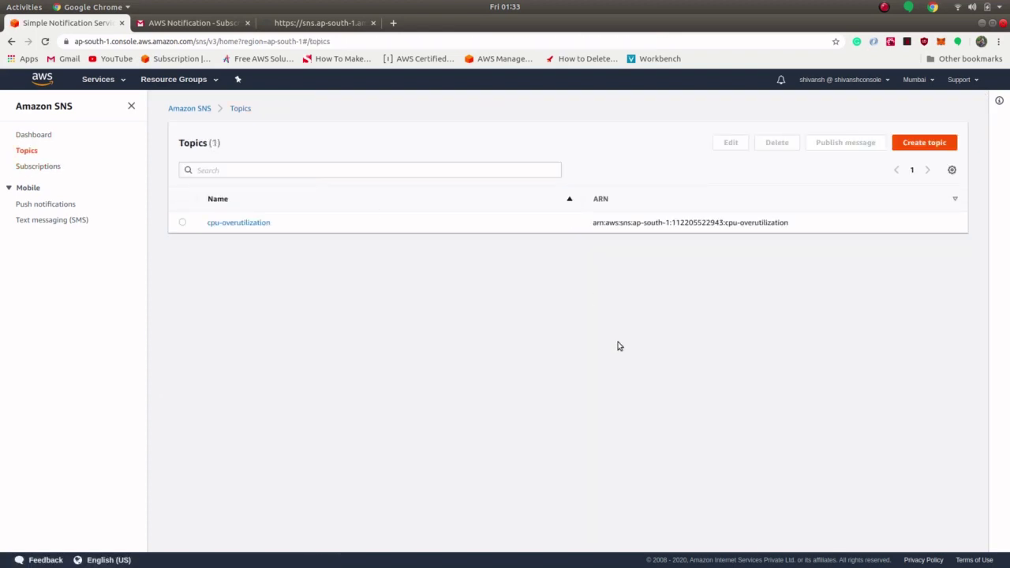
click(248, 223)
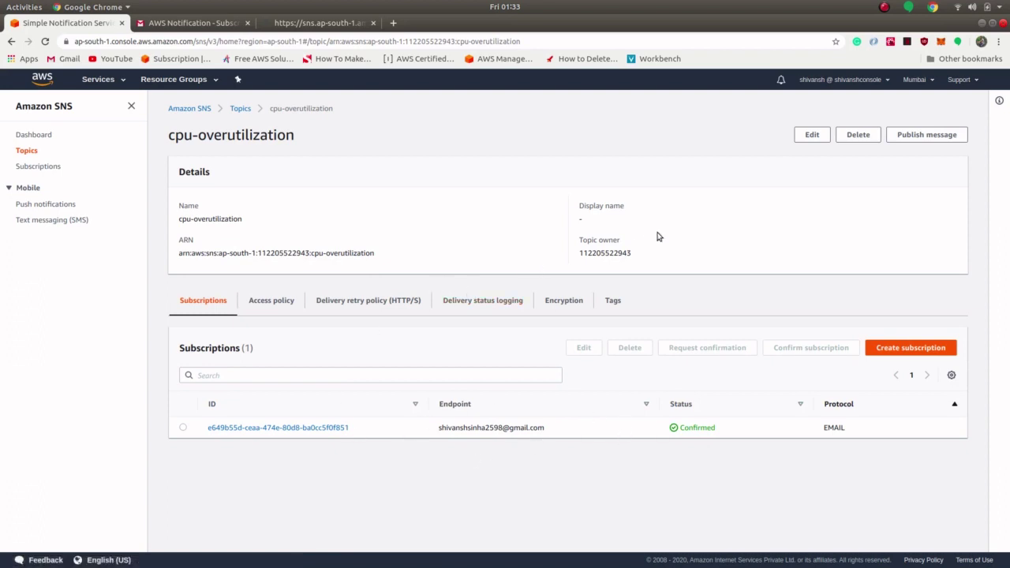
Step: Go to CloudWatch and show its empty Alarms list
click(109, 80)
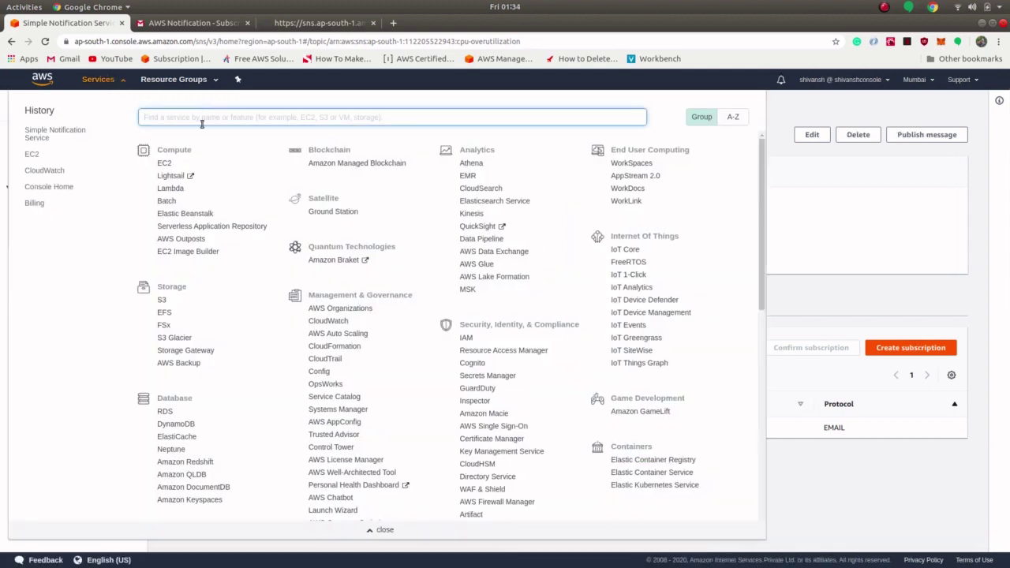
text(clou)
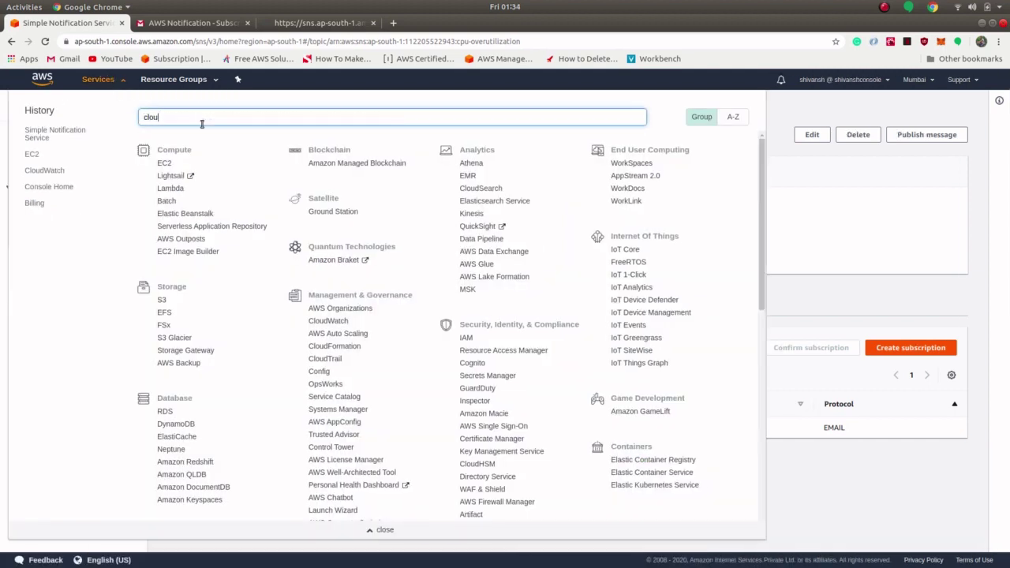
text(dwatch)
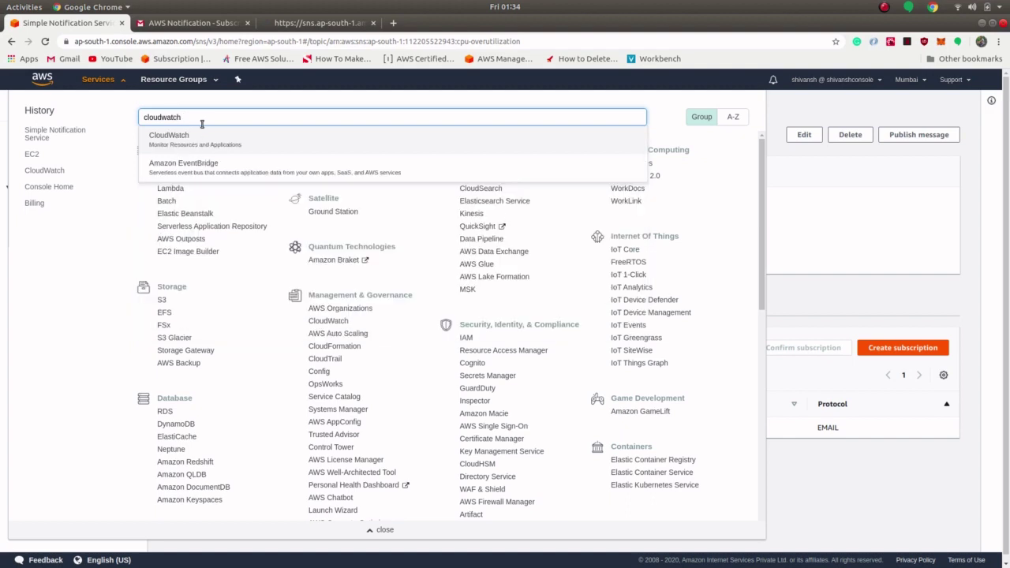
click(181, 149)
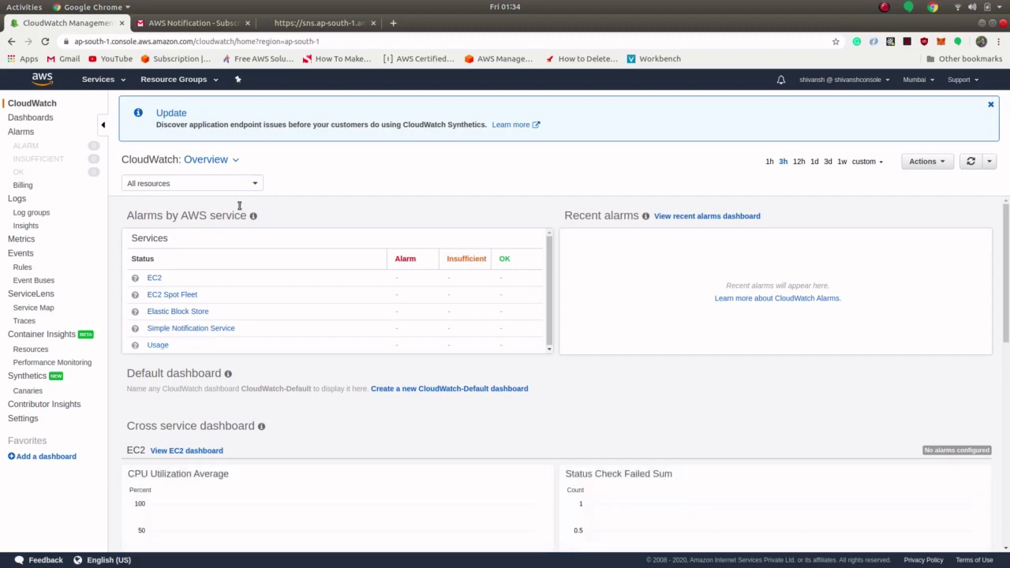
click(20, 132)
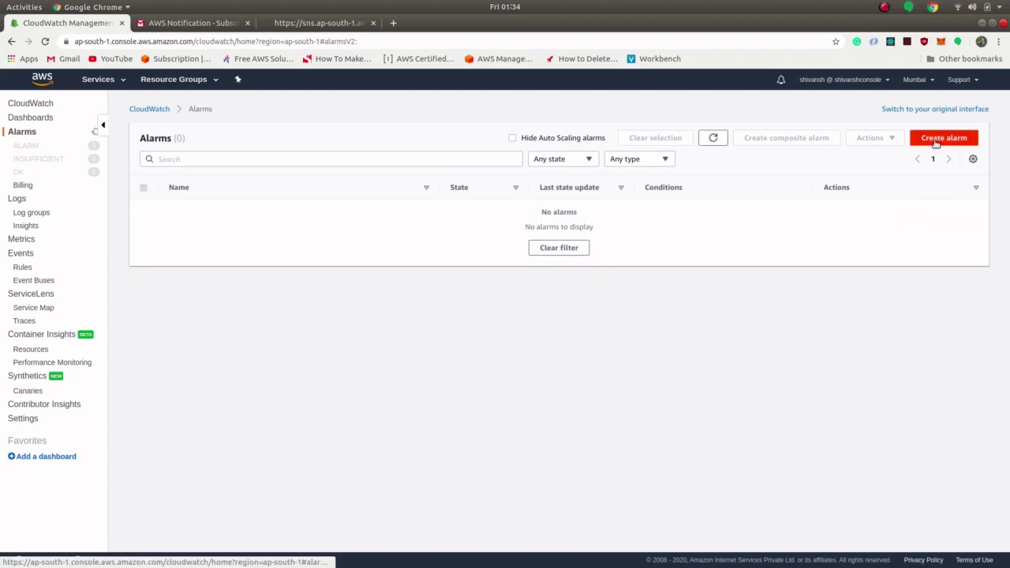
Step: Create an alarm on the instance's EC2 Per-Instance CPUUtilization metric
click(938, 147)
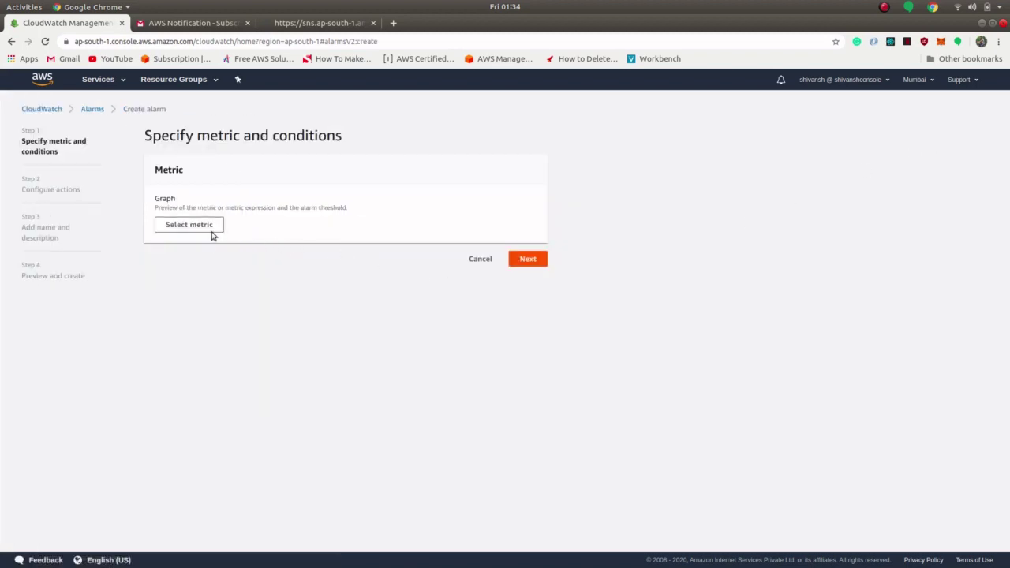
click(190, 227)
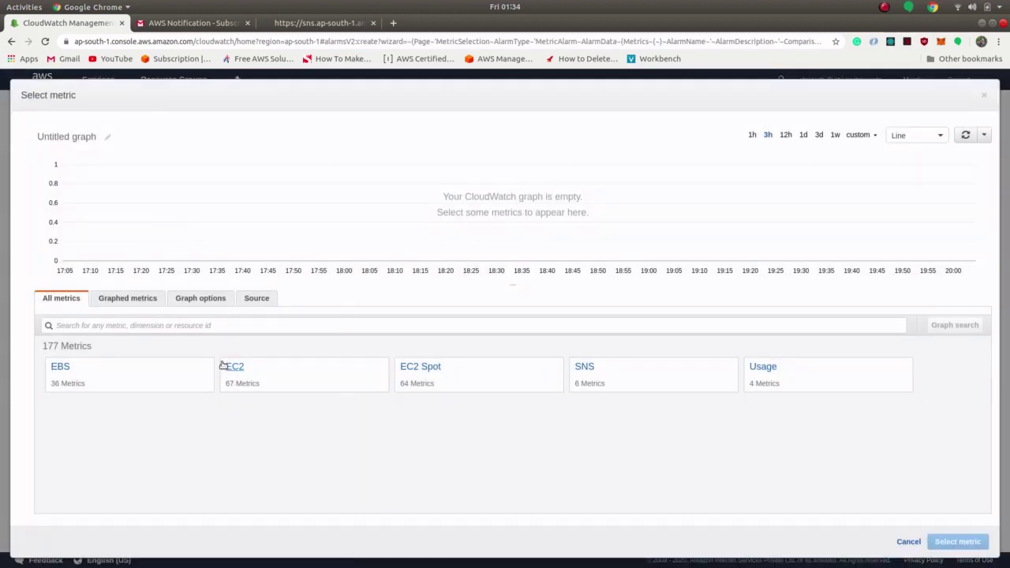
click(238, 372)
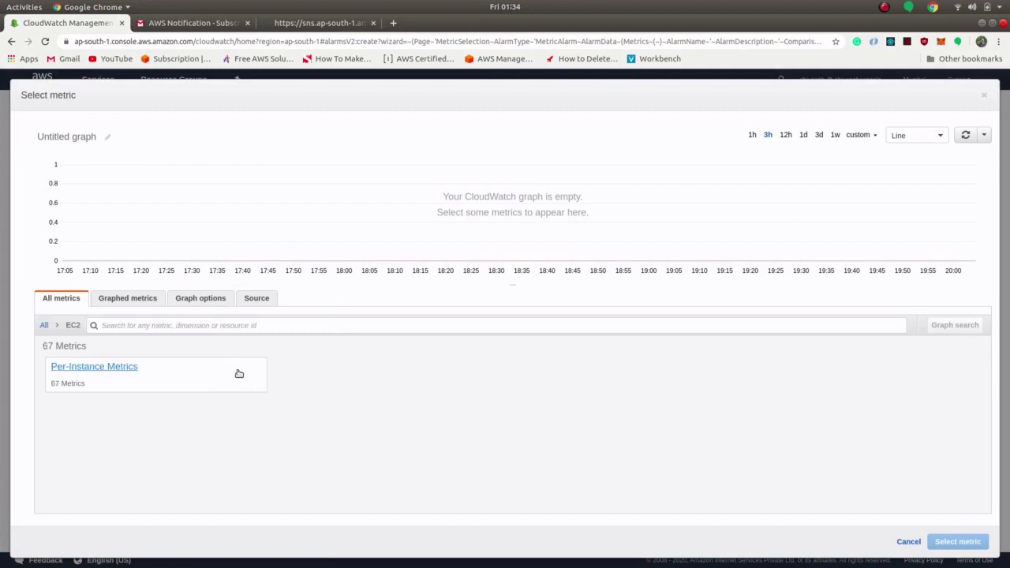
click(116, 369)
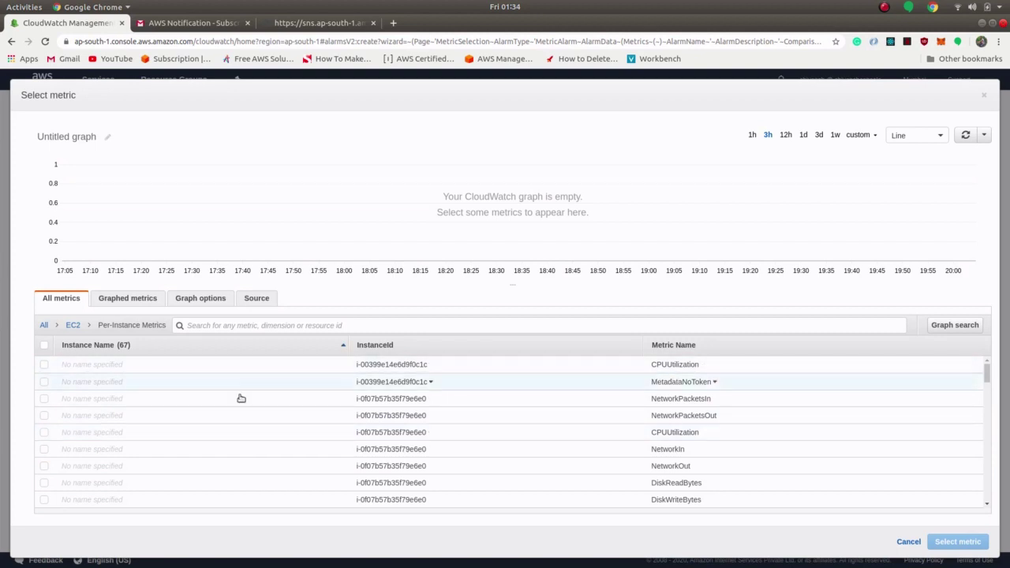
click(41, 364)
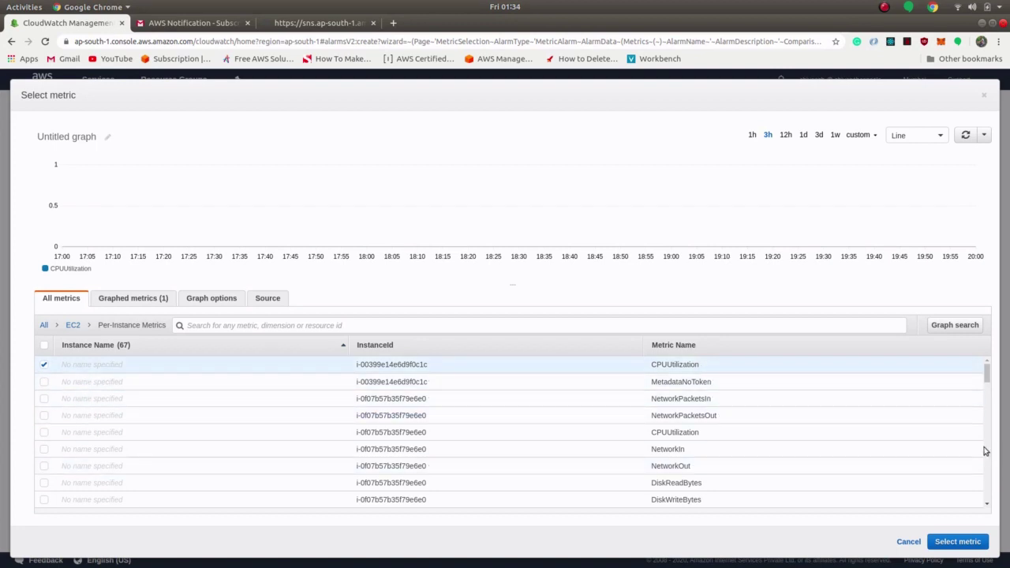
click(964, 541)
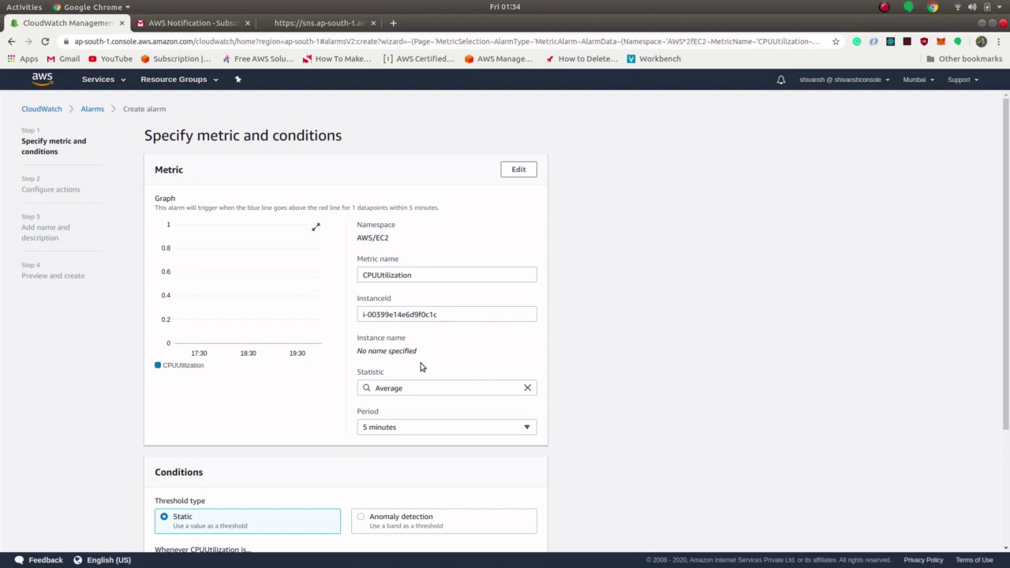
Step: Set the alarm period to 1 minute with a static Greater-than threshold of 20
scroll(423, 367, down, 2)
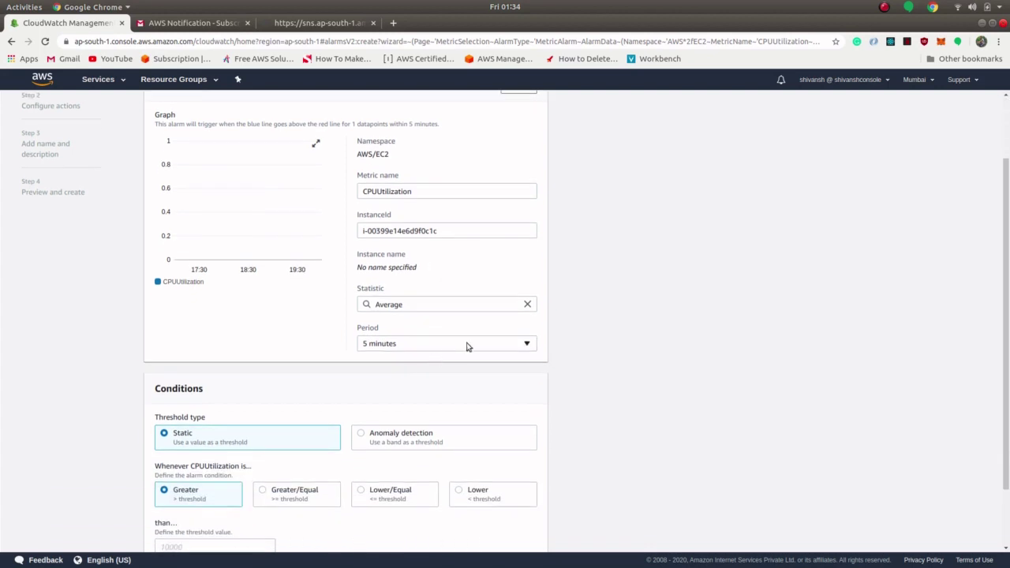
click(469, 344)
click(402, 391)
scroll(701, 433, down, 2)
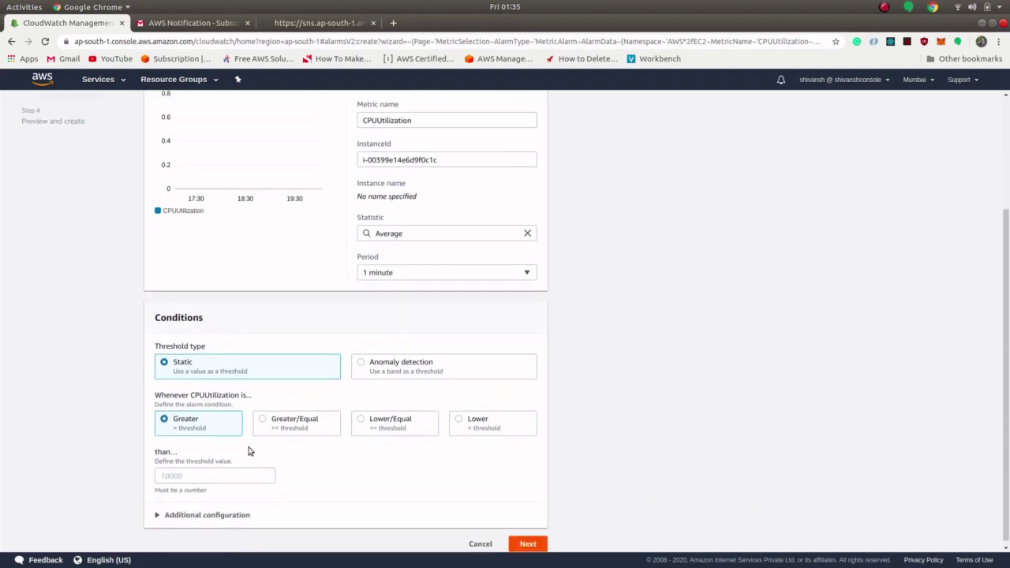
click(183, 471)
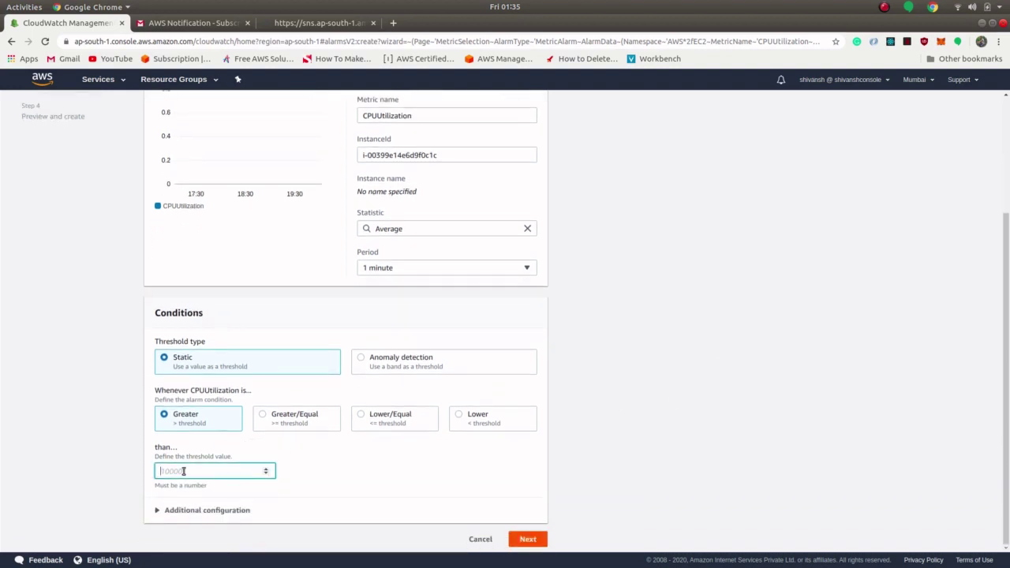
text(20)
Step: Send the alarm's notifications to the cpu-overutilization SNS topic
scroll(394, 355, up, 1)
scroll(457, 418, down, 1)
click(527, 539)
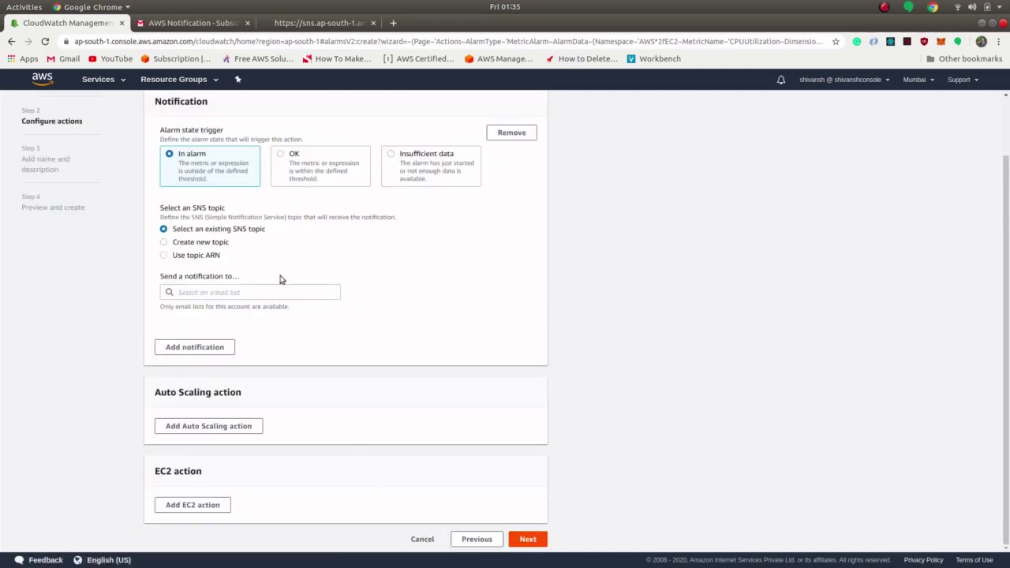
click(244, 289)
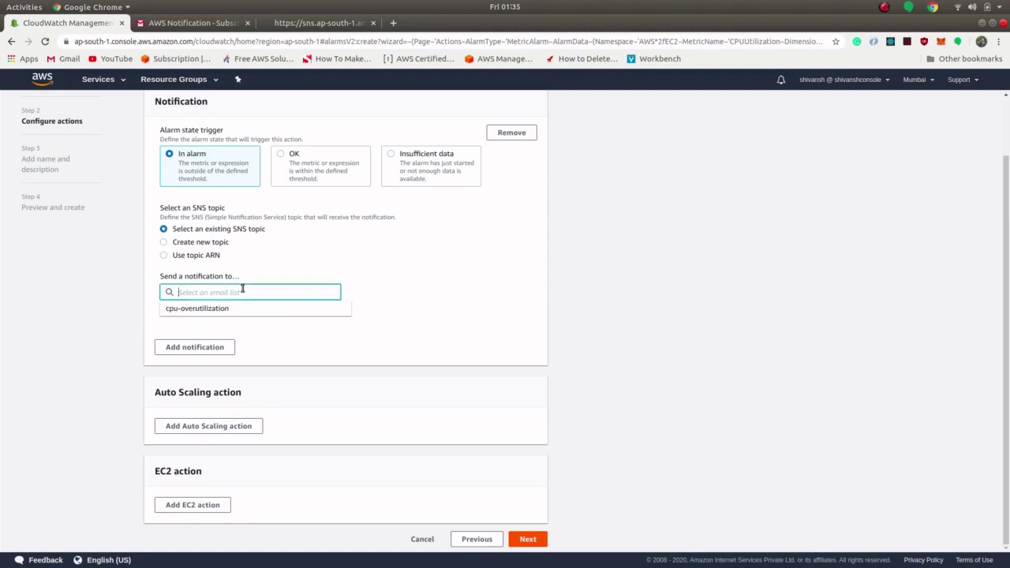
click(220, 310)
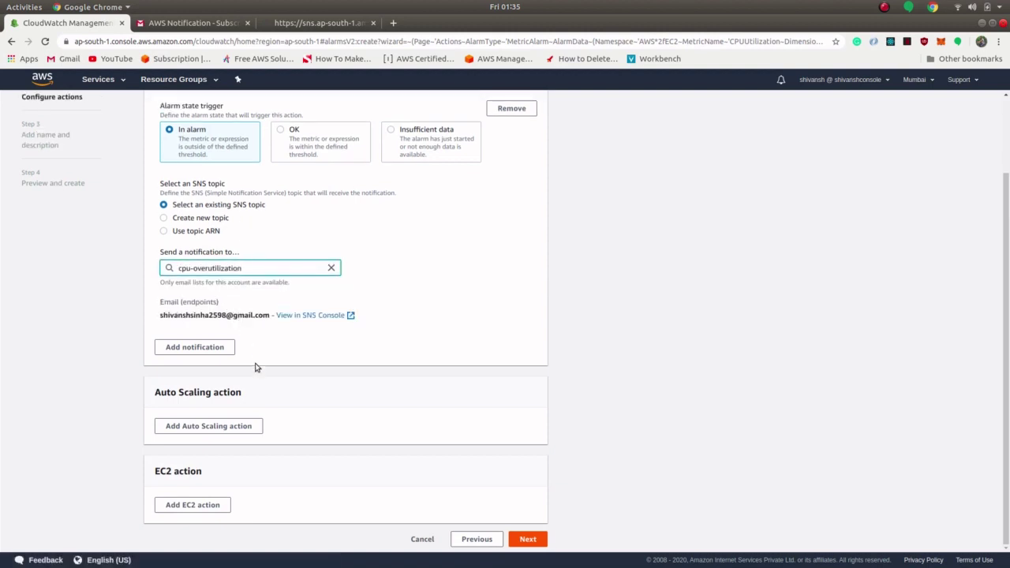
Step: Add an EC2 action that reboots the instance when the alarm fires
click(208, 504)
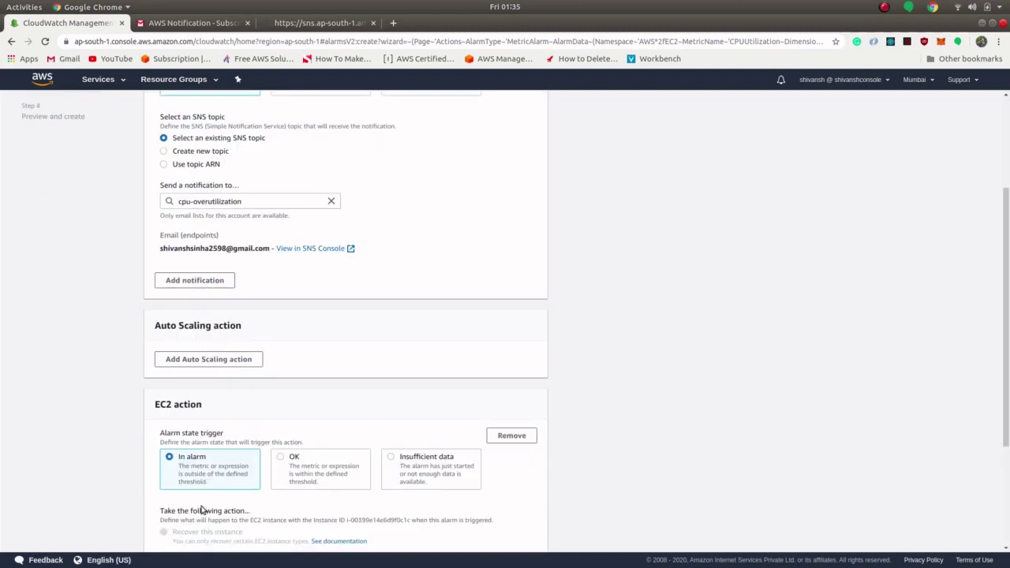
scroll(124, 455, down, 1)
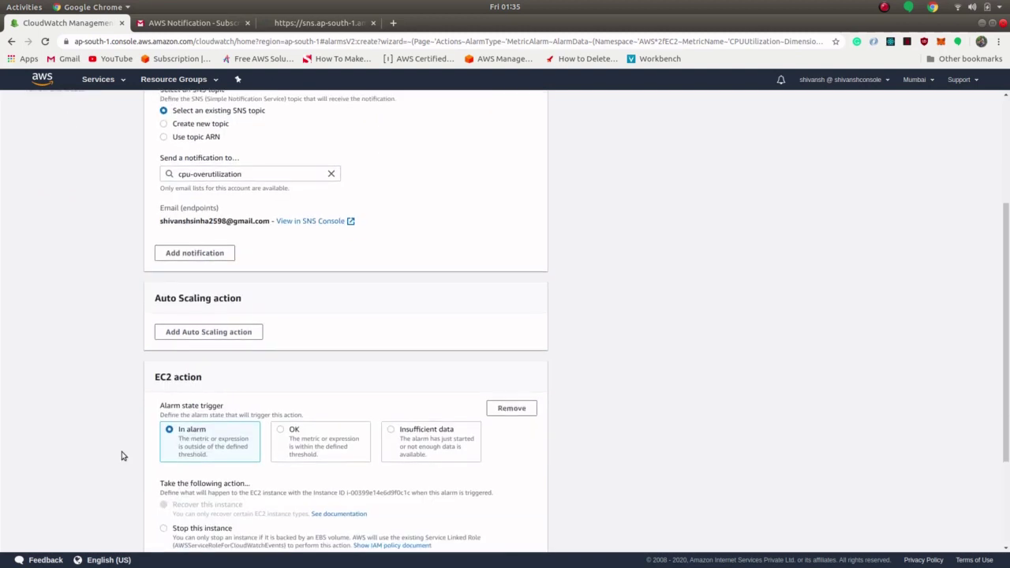
scroll(124, 456, up, 3)
scroll(123, 455, down, 3)
scroll(123, 454, down, 2)
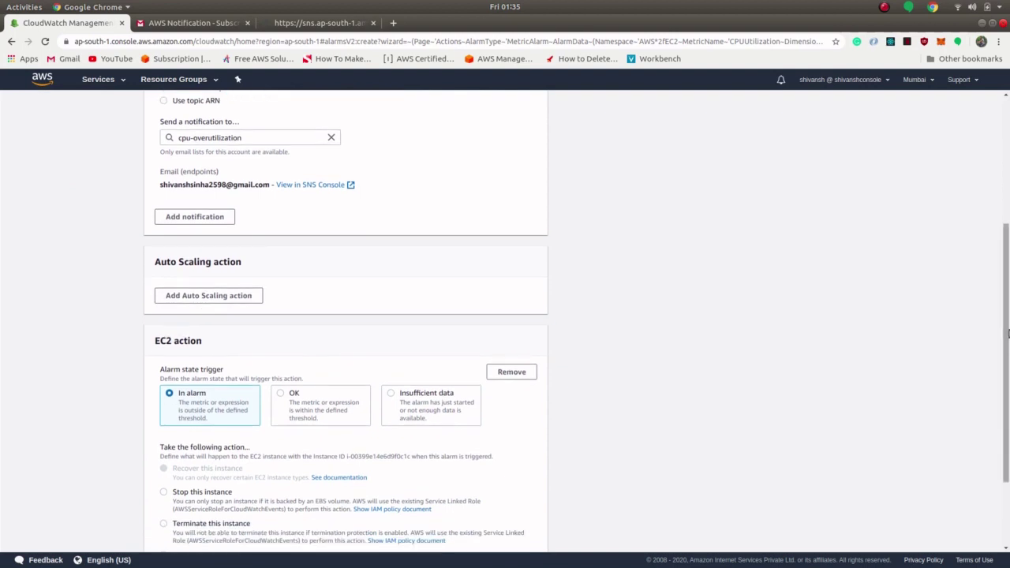
drag(1007, 323, 1008, 385)
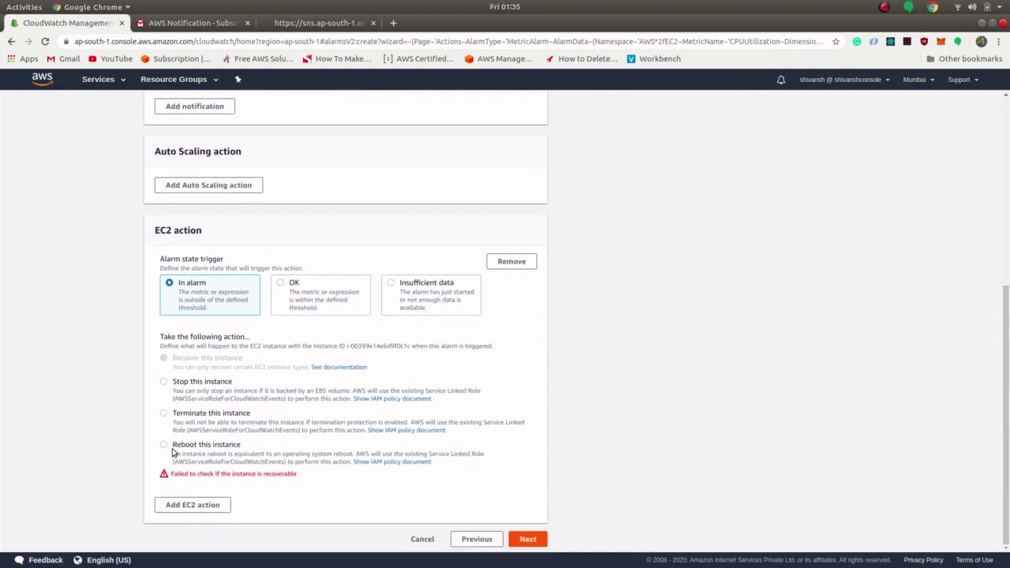
click(165, 446)
click(530, 540)
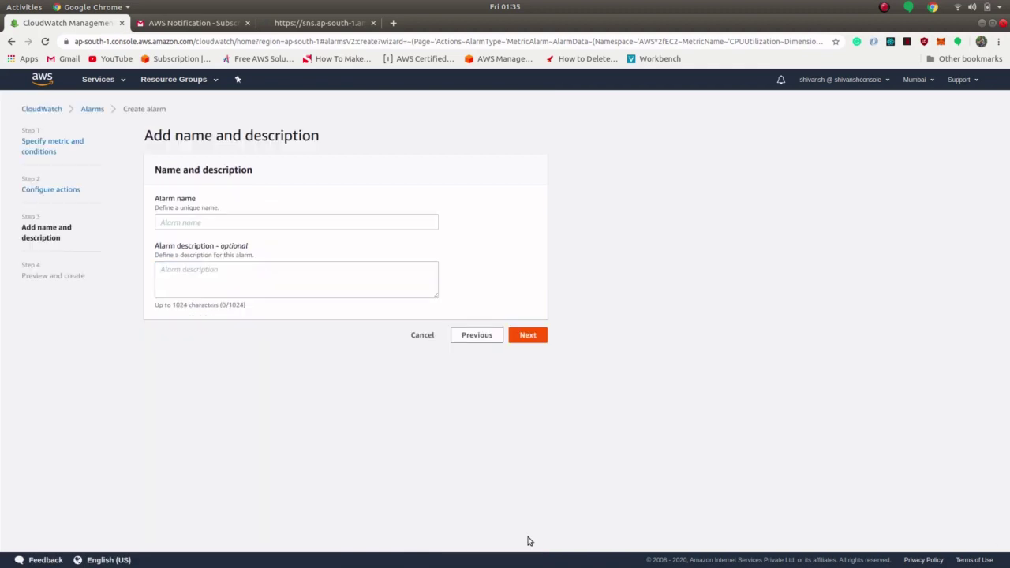
Step: Name the alarm cpu-overutilization and advance to the Preview and create page
click(253, 221)
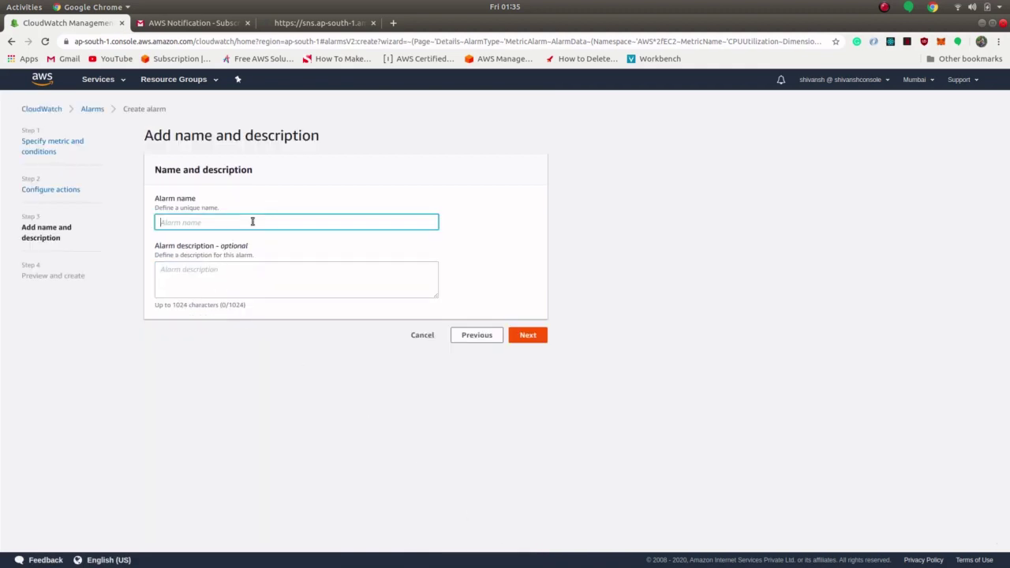
text(cpu)
key(BackSpace)
key(BackSpace)
text(pu overoverutilization)
click(528, 338)
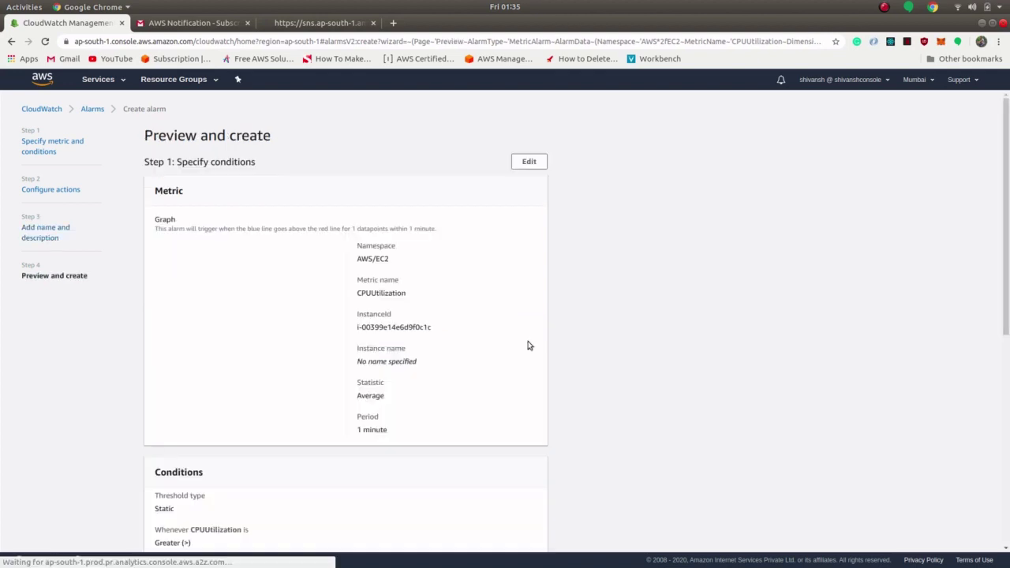
Step: Review the CPUUtilization > 20, notification and reboot settings, then create the alarm
scroll(522, 347, down, 2)
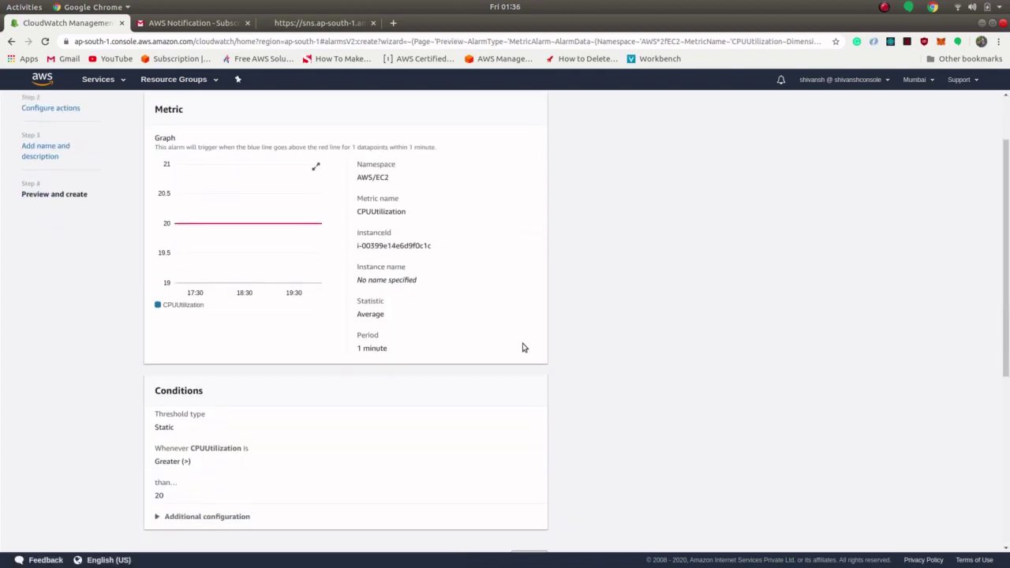
scroll(522, 347, up, 2)
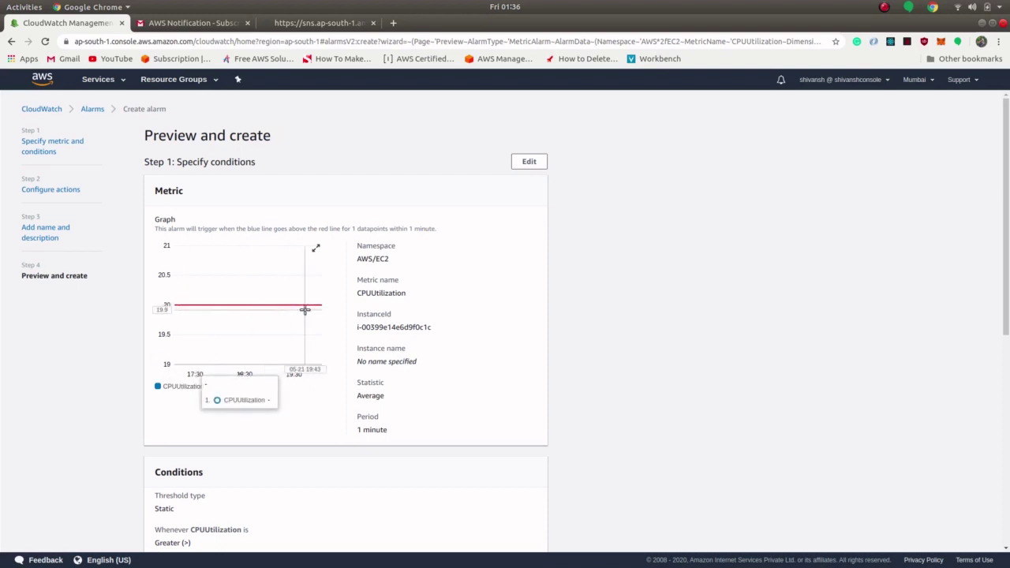
scroll(378, 430, down, 3)
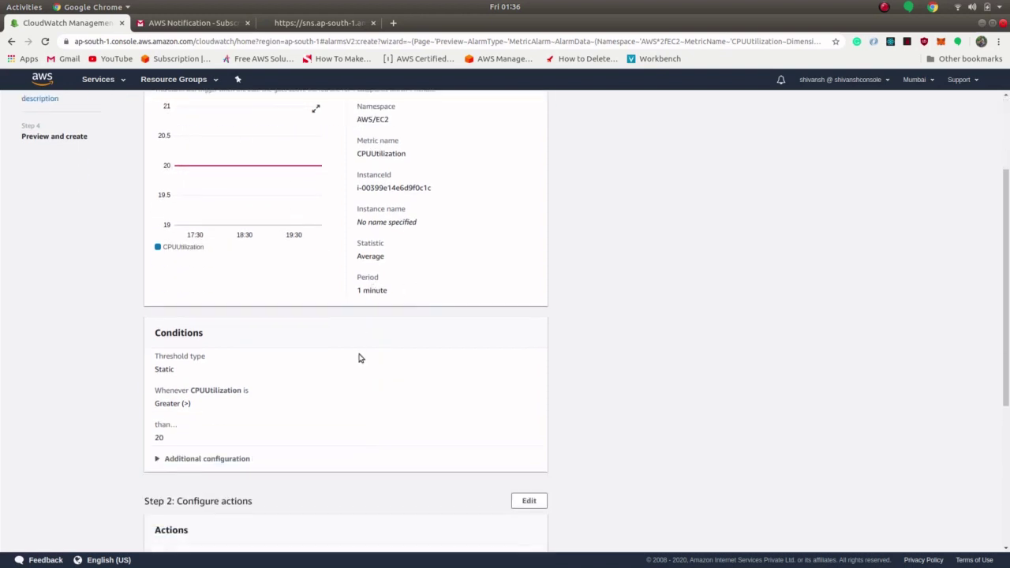
scroll(358, 356, up, 1)
scroll(304, 429, down, 3)
scroll(271, 444, up, 1)
scroll(164, 420, down, 4)
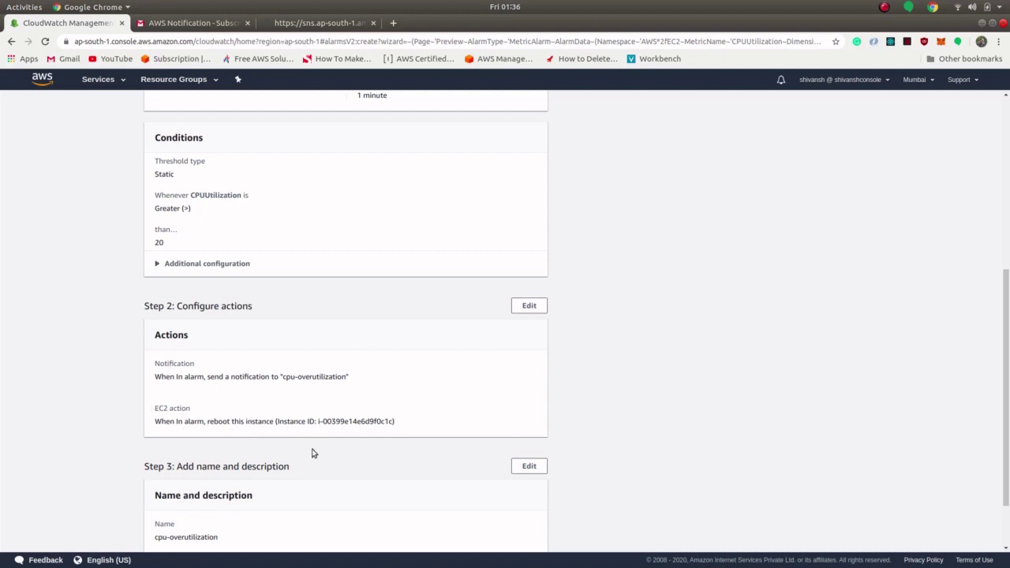
scroll(1008, 361, down, 1)
scroll(791, 407, down, 1)
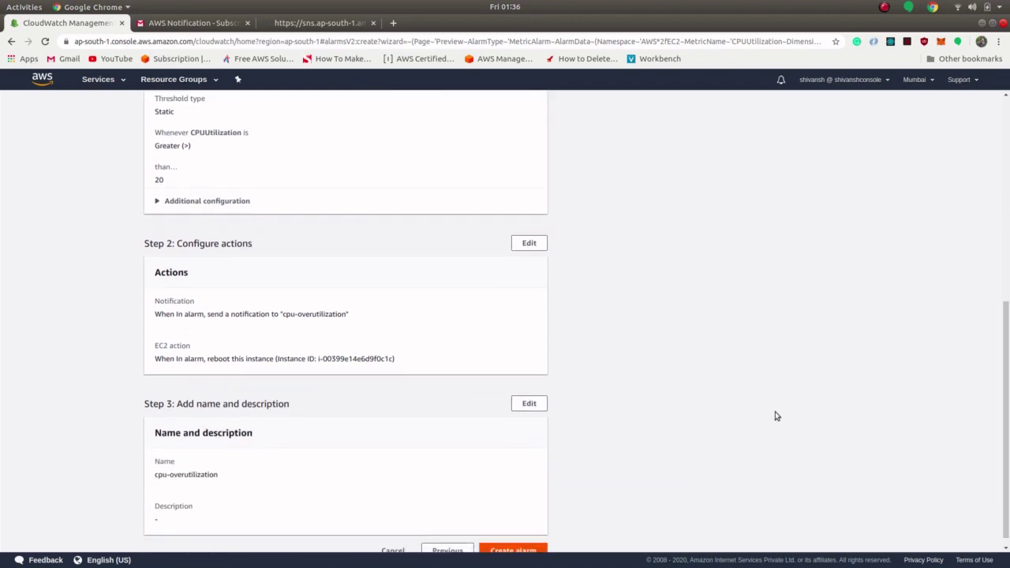
click(511, 539)
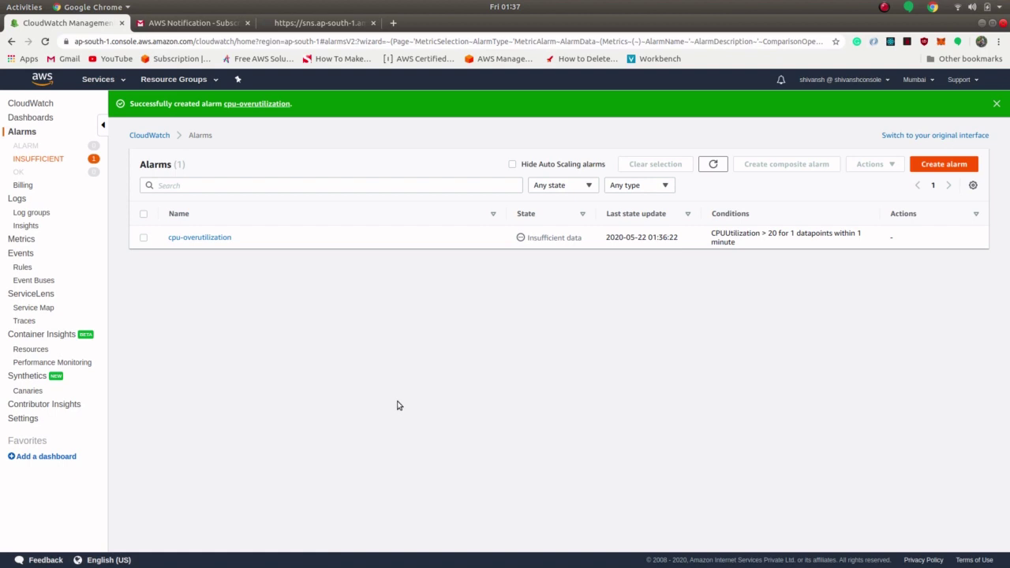
Step: Confirm the cpu-overutilization alarm shows OK in the Alarms list, then return to the EC2 Instances page
click(883, 7)
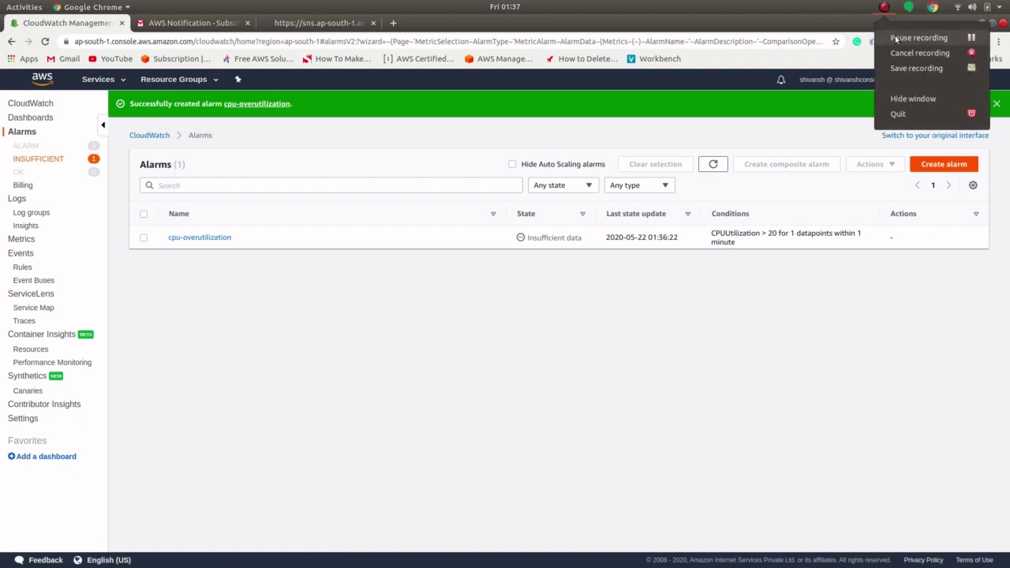
click(894, 37)
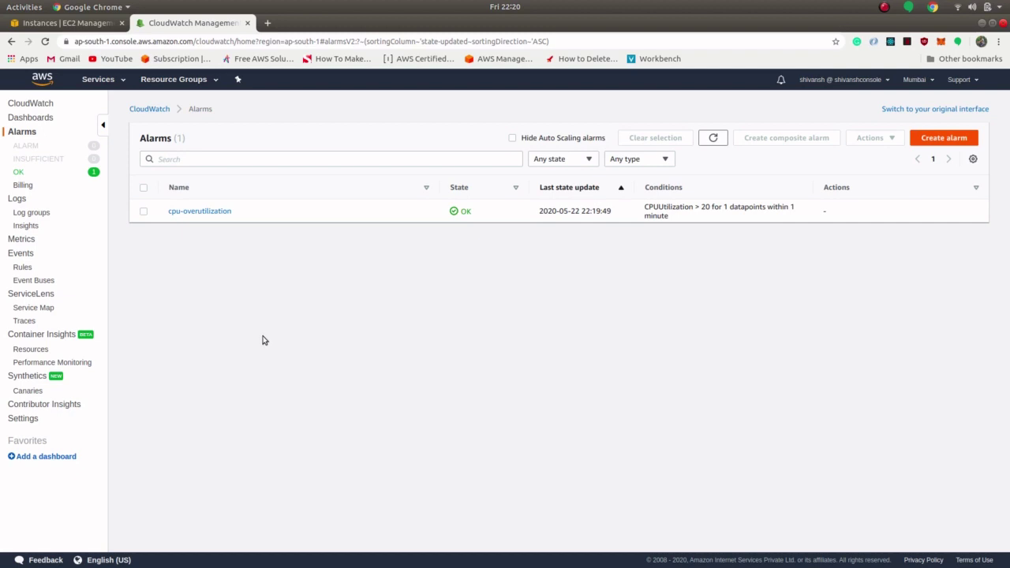
click(66, 22)
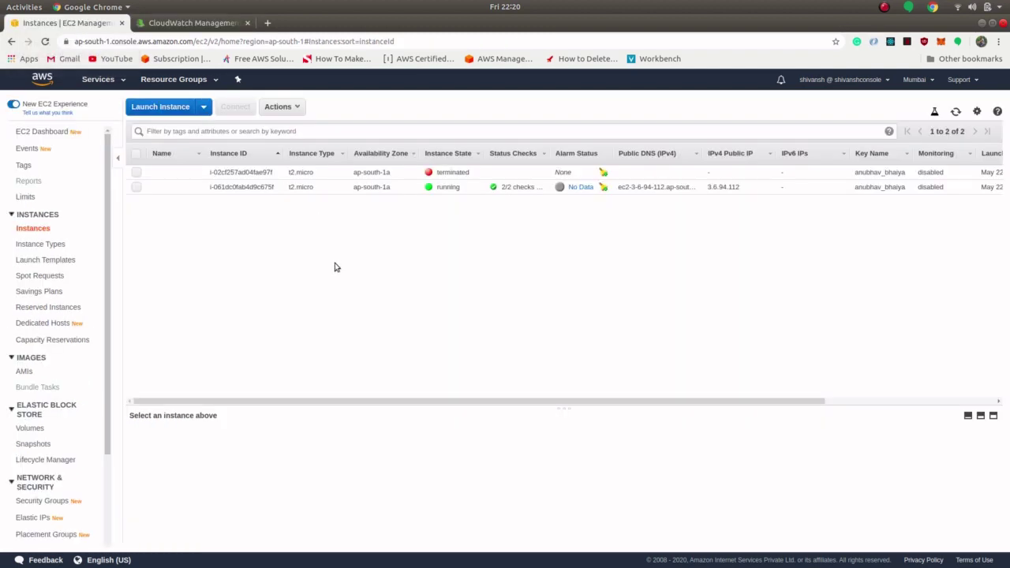
key(super)
click(646, 363)
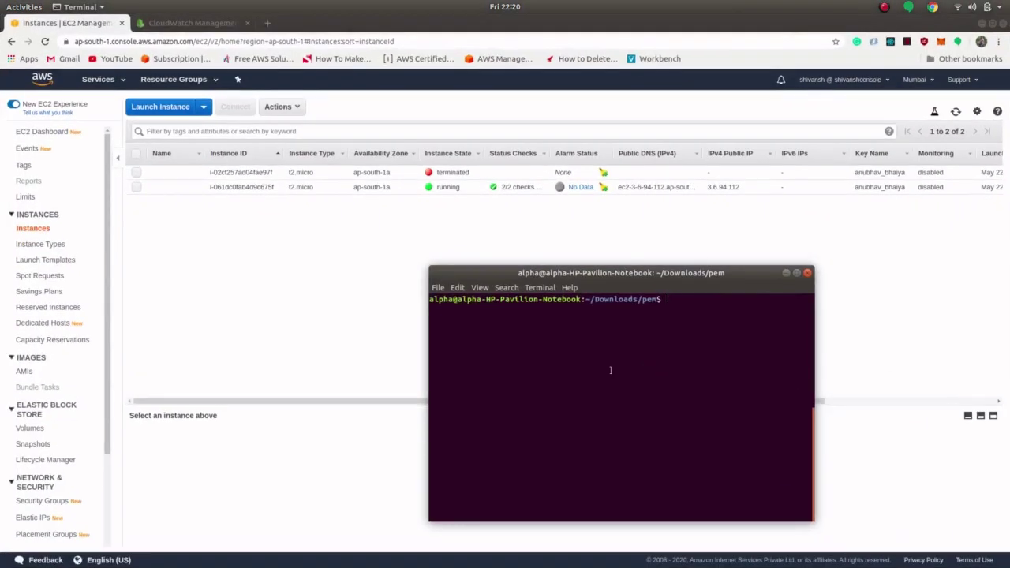
text(ssh -i anubhav_bhaiya.pem e)
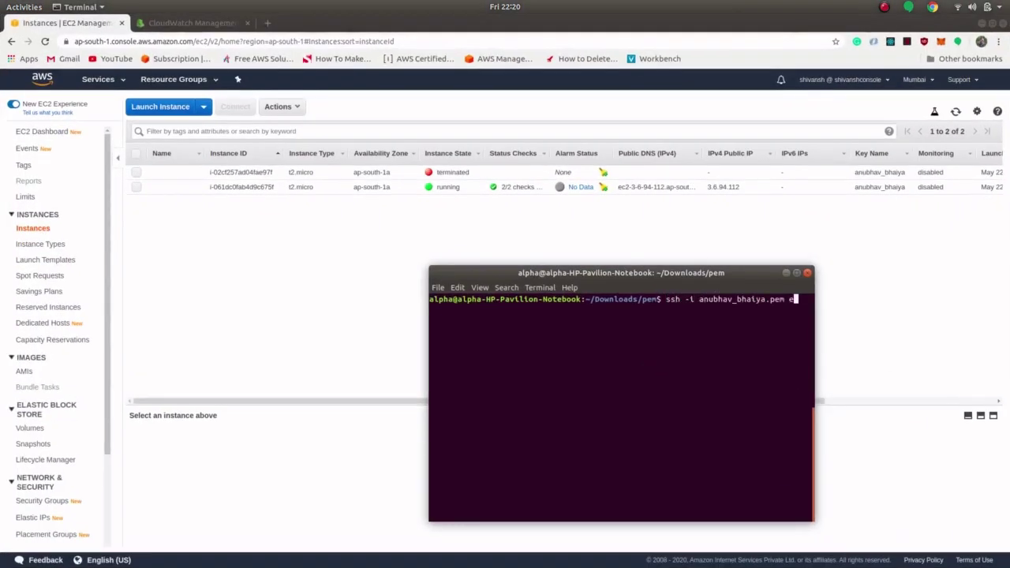
text(c2-user@)
text(3.6.94.112)
key(Return)
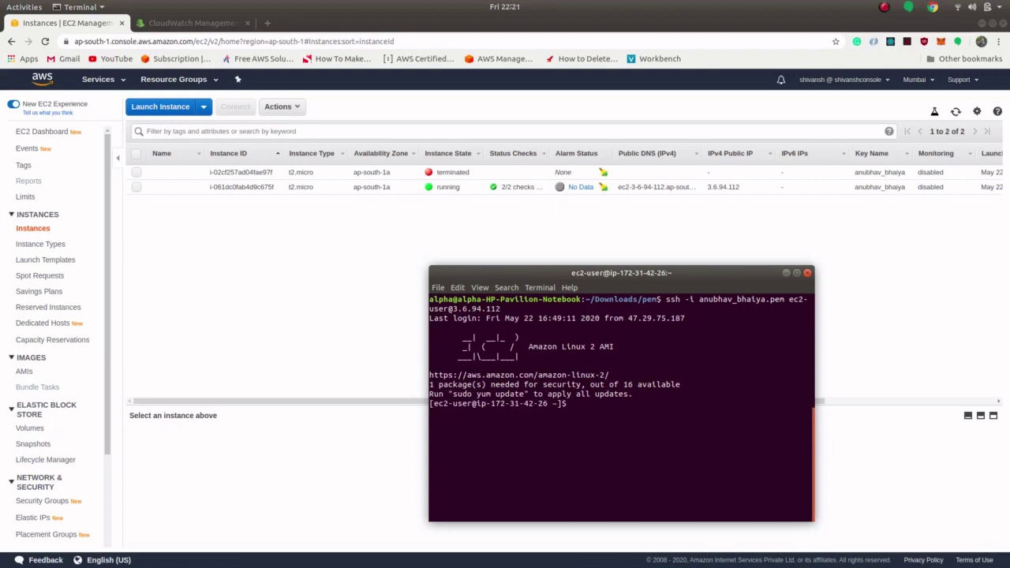
text(dd if=/dev/zero of=/dev/)
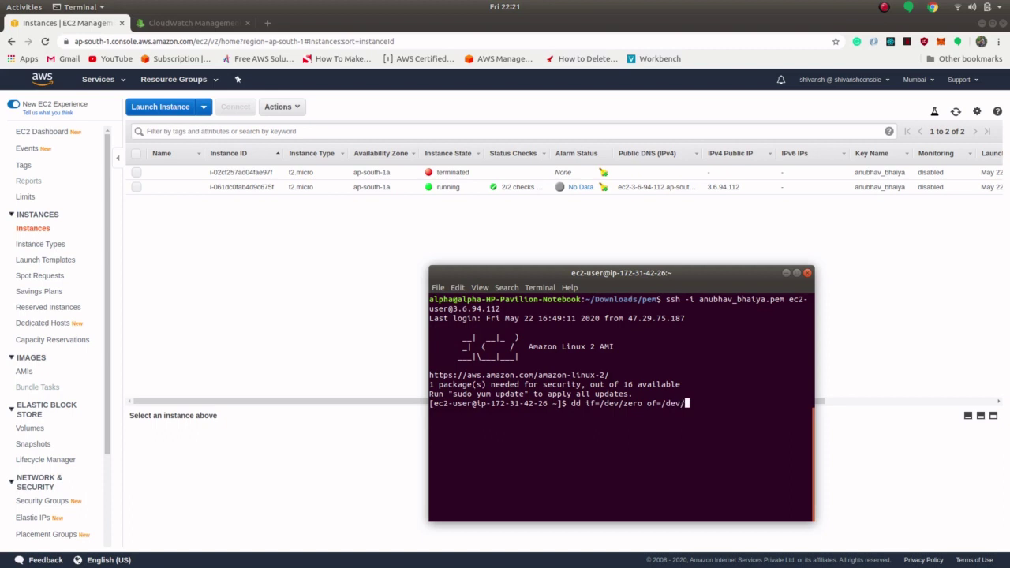
text(null)
key(Return)
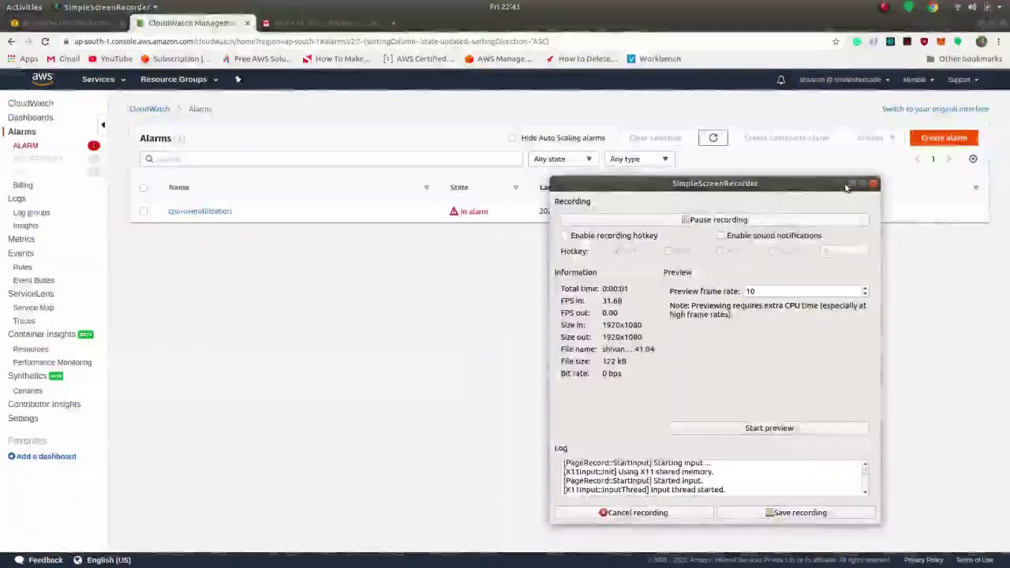
Step: Confirm cpu-overutilization shows In alarm, then go to the Gmail inbox
click(851, 184)
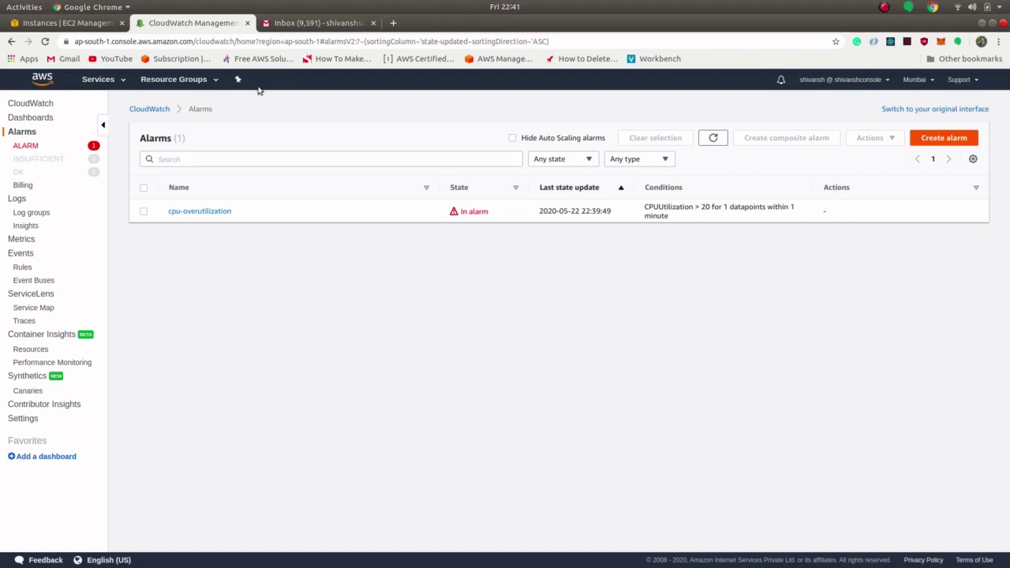
click(287, 25)
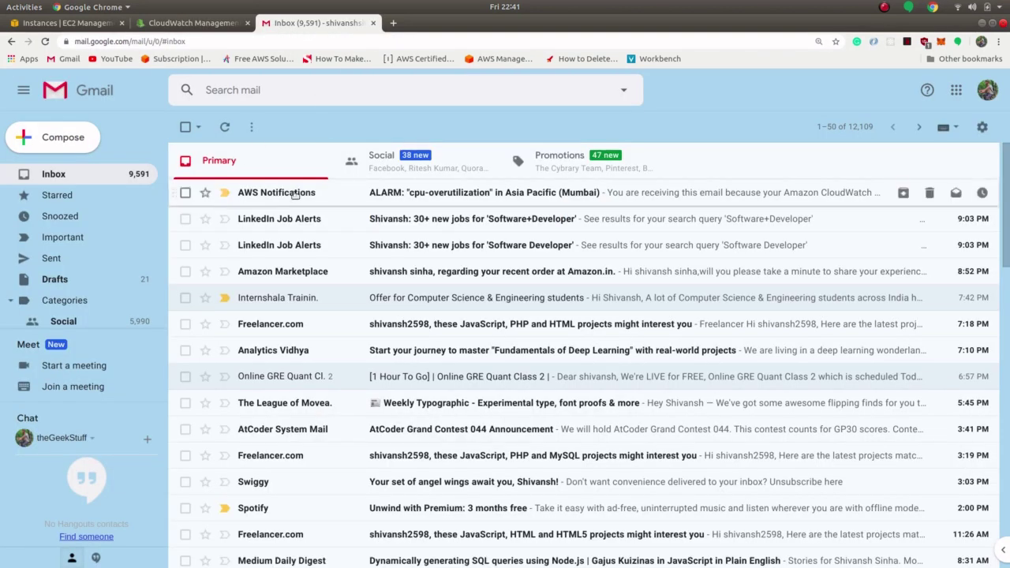
Step: Read through the AWS Notifications ALARM "cpu-overutilization" email, then return to the CloudWatch alarms list
click(293, 196)
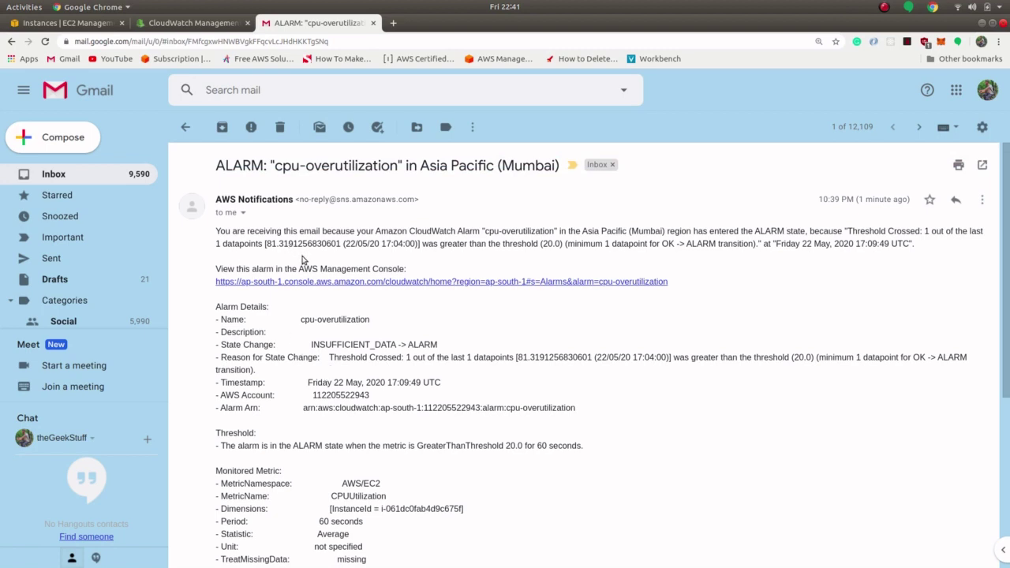
scroll(493, 438, down, 2)
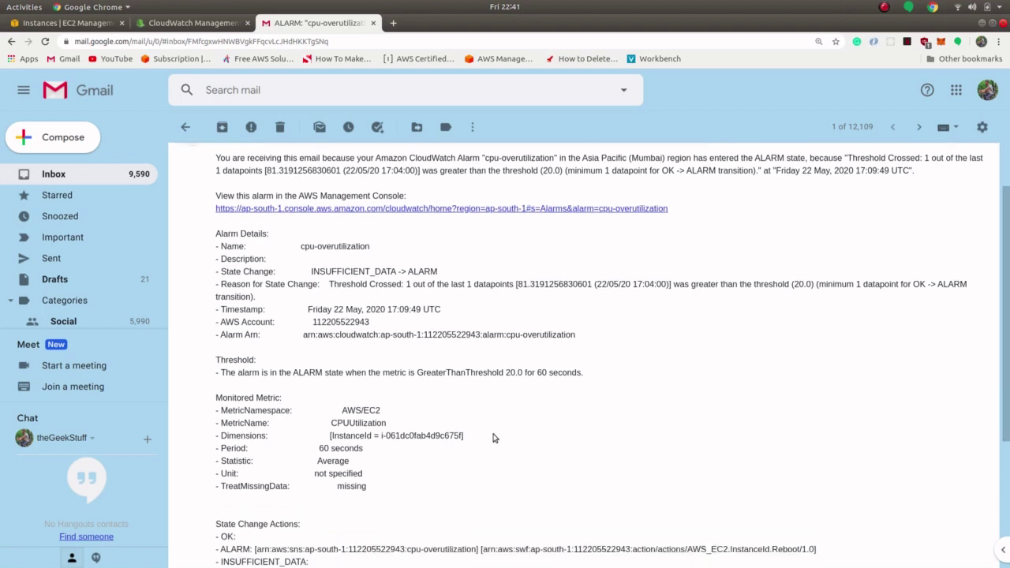
scroll(493, 438, down, 1)
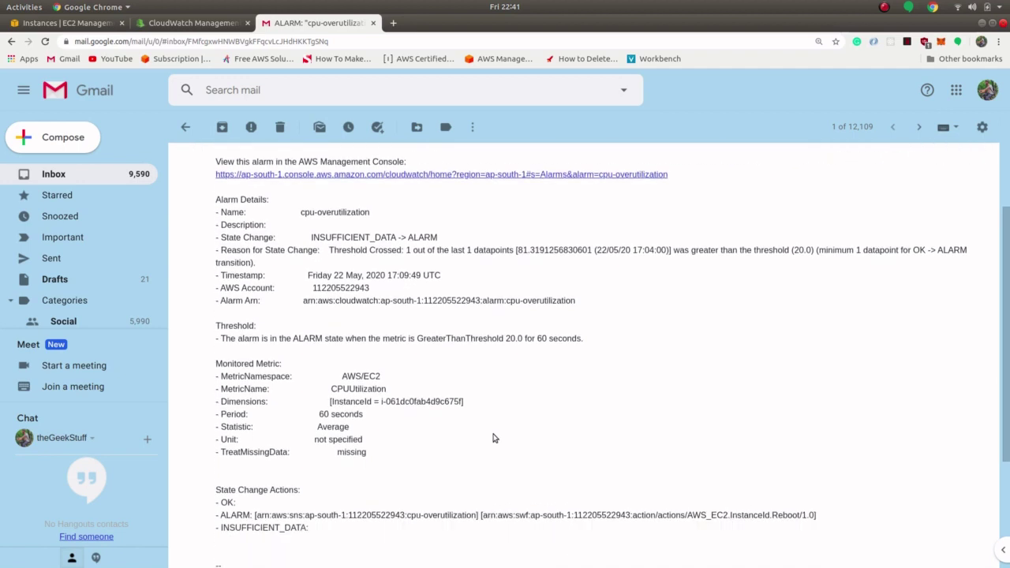
scroll(493, 438, down, 1)
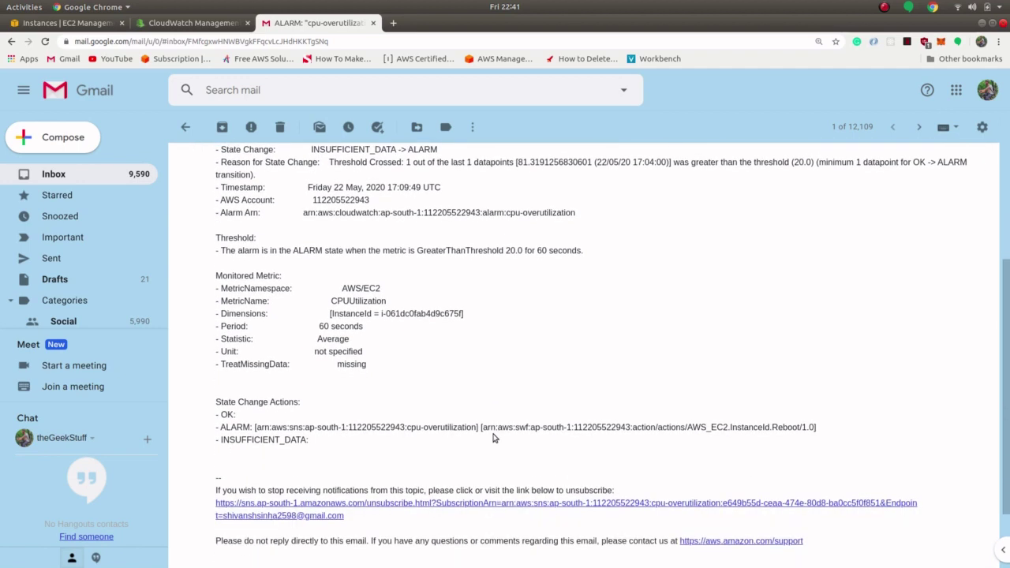
scroll(493, 438, up, 3)
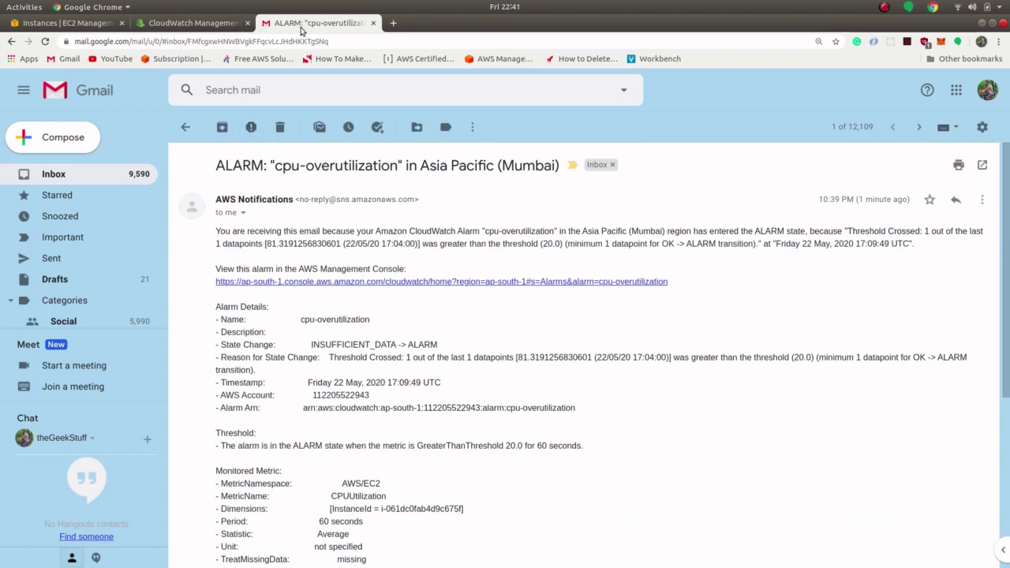
click(202, 24)
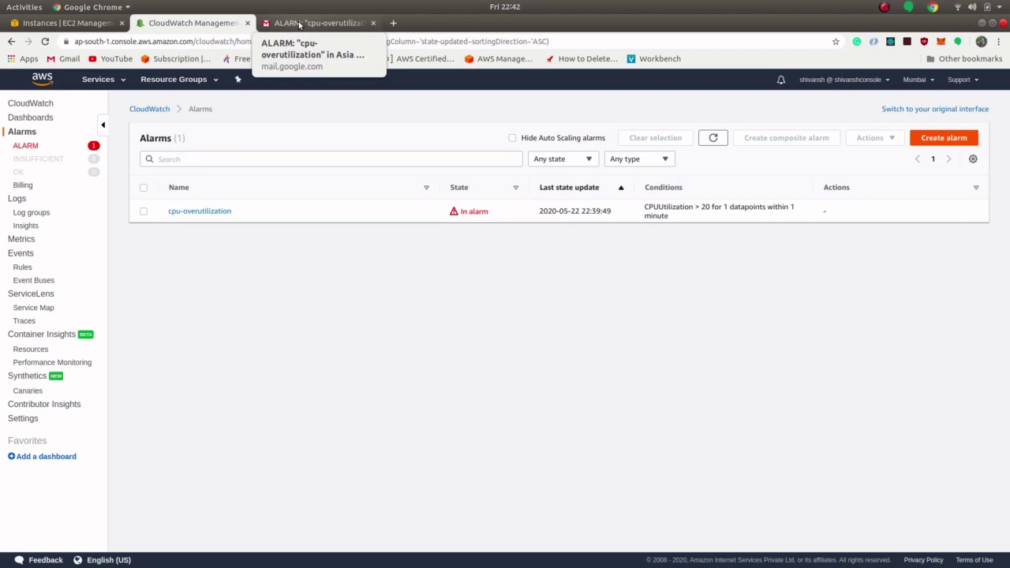
Step: Refresh the CloudWatch Alarms list and open the cpu-overutilization alarm's detail page
click(300, 24)
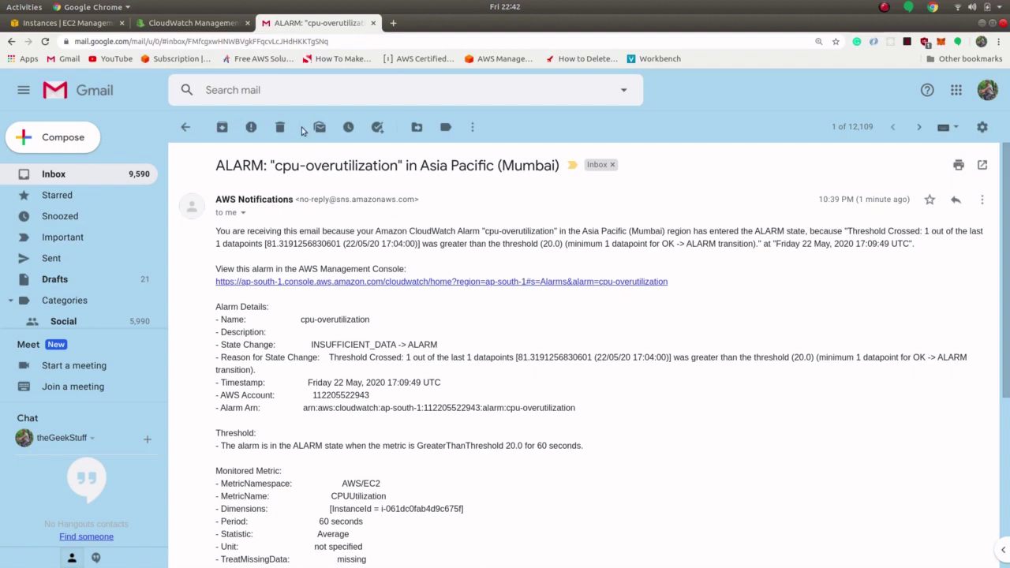
click(196, 26)
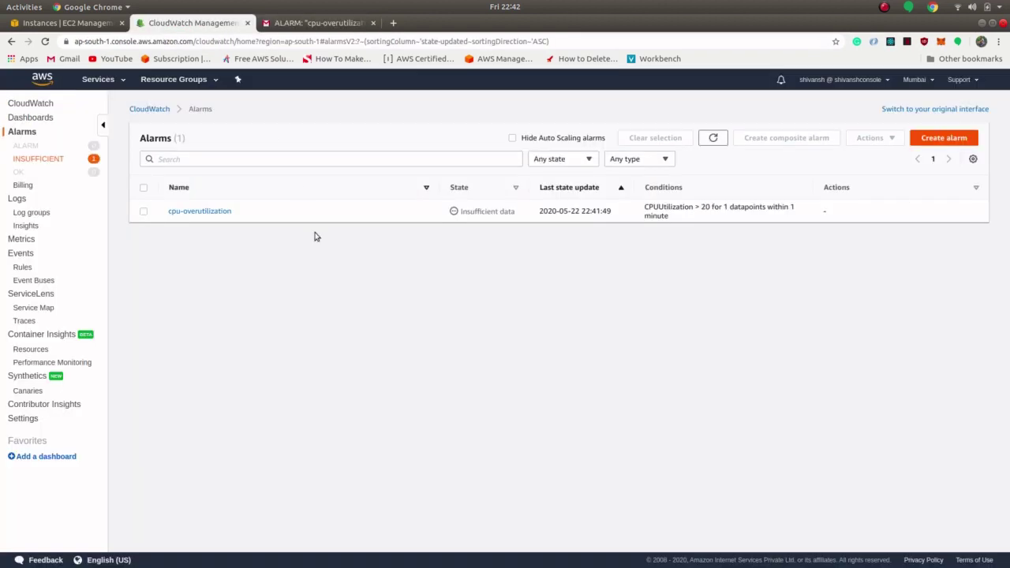
click(19, 131)
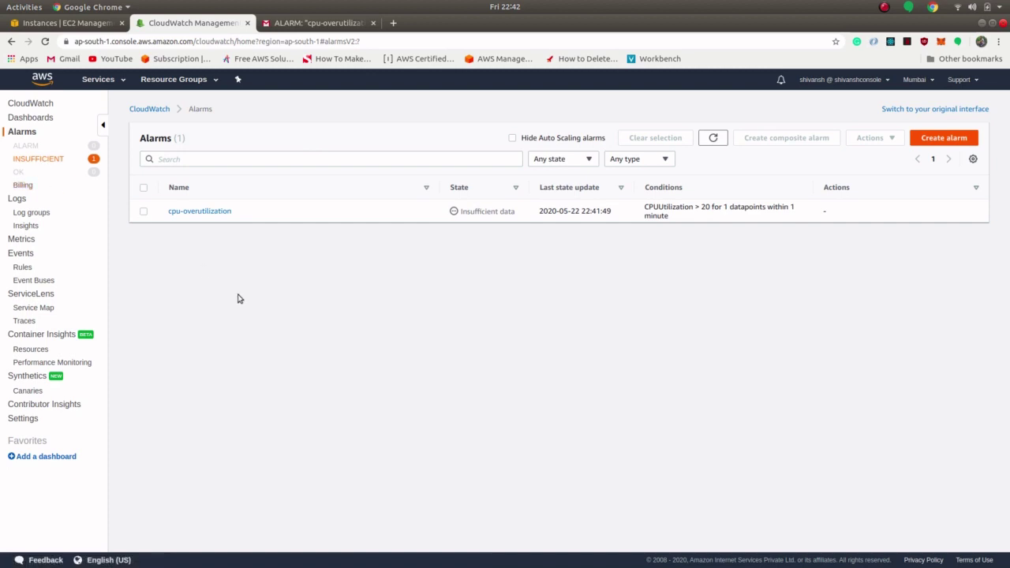
click(203, 214)
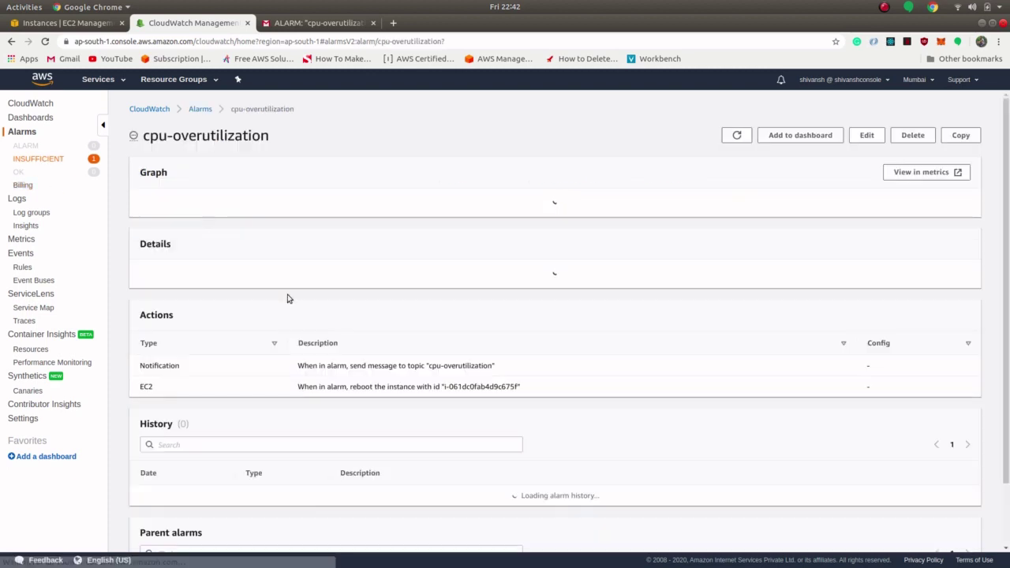
scroll(437, 356, down, 1)
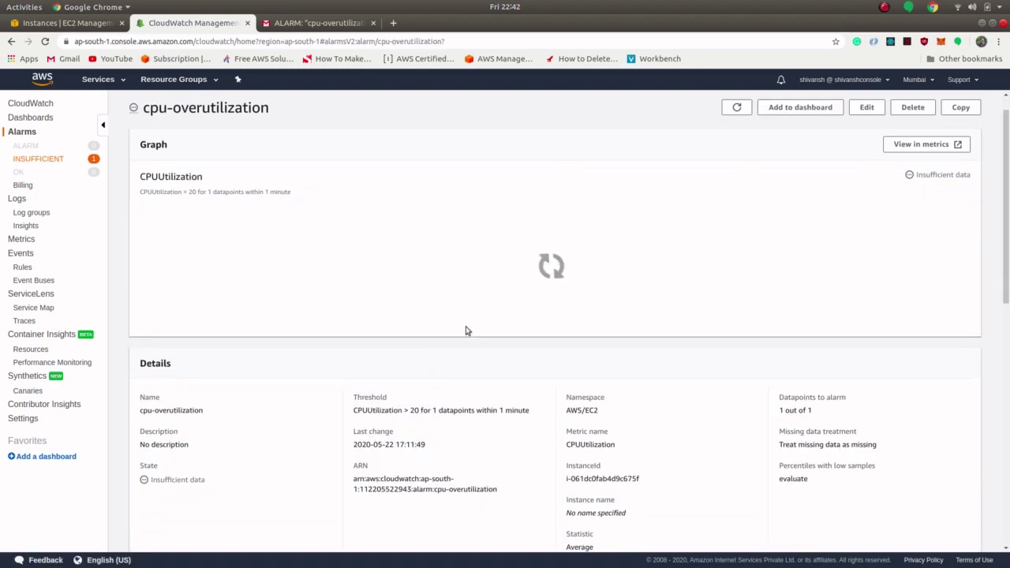